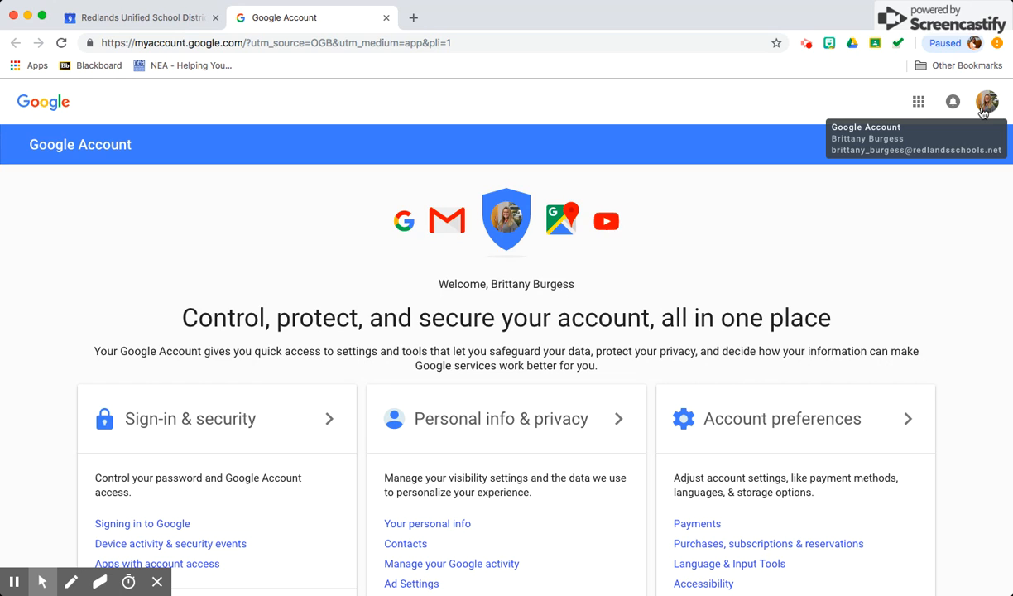
Step: Open Google Calendar from the Google Account page and show November 2018 in the month view
{"action": "left_click", "coordinate": [917, 102]}
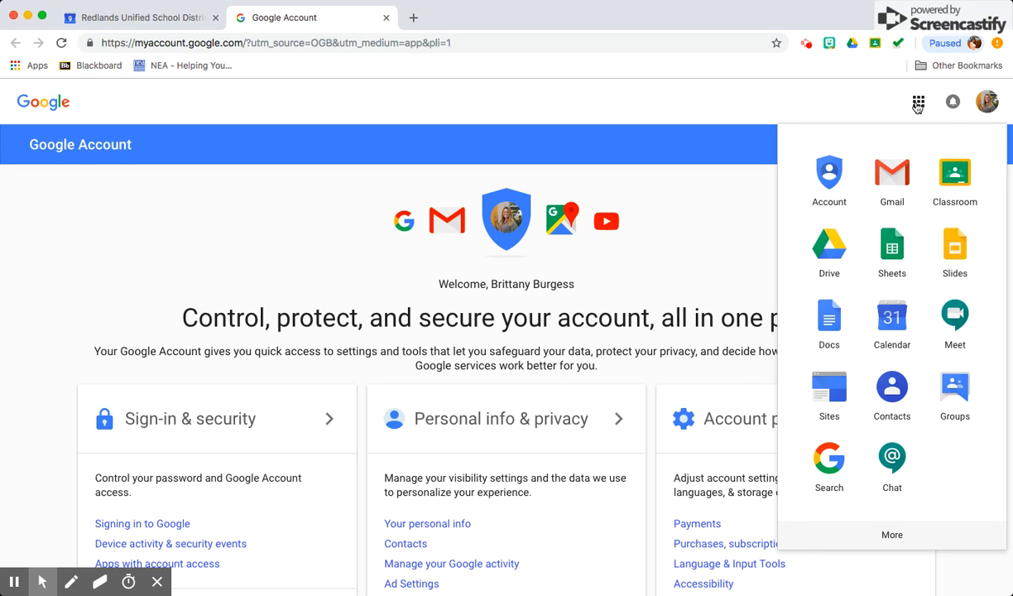
{"action": "left_click", "coordinate": [892, 323]}
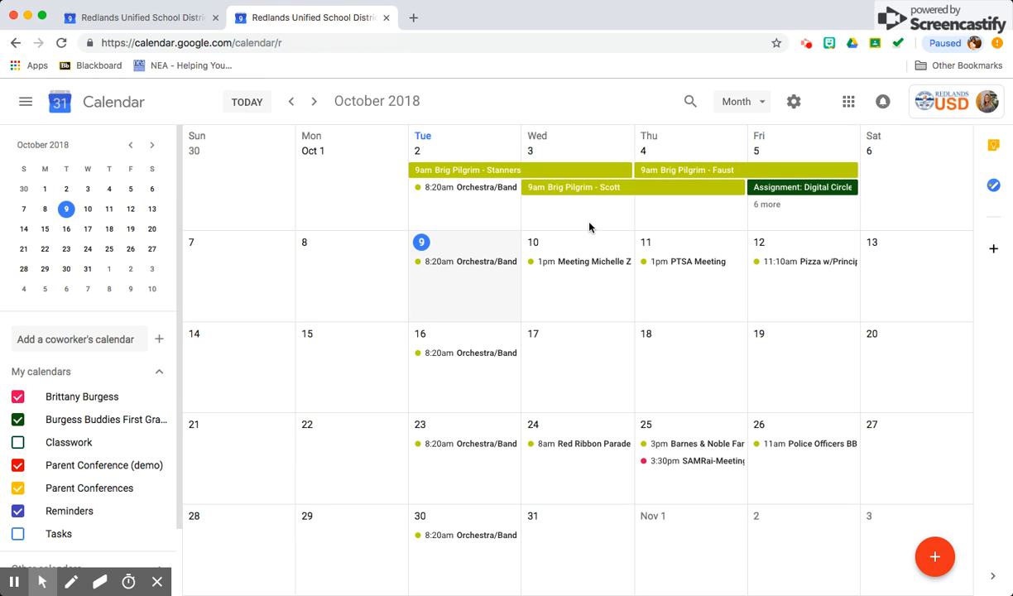
{"action": "left_click", "coordinate": [314, 102]}
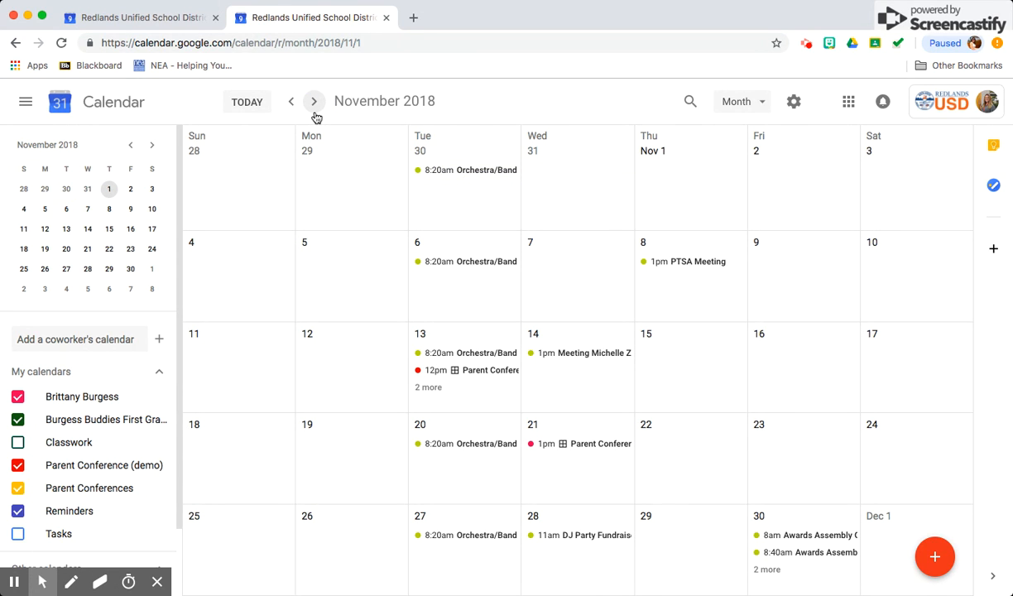
Step: Create a new calendar named "Parent Teacher Conferences" and return to the November month view
{"action": "left_click", "coordinate": [161, 373]}
{"action": "left_click", "coordinate": [160, 373]}
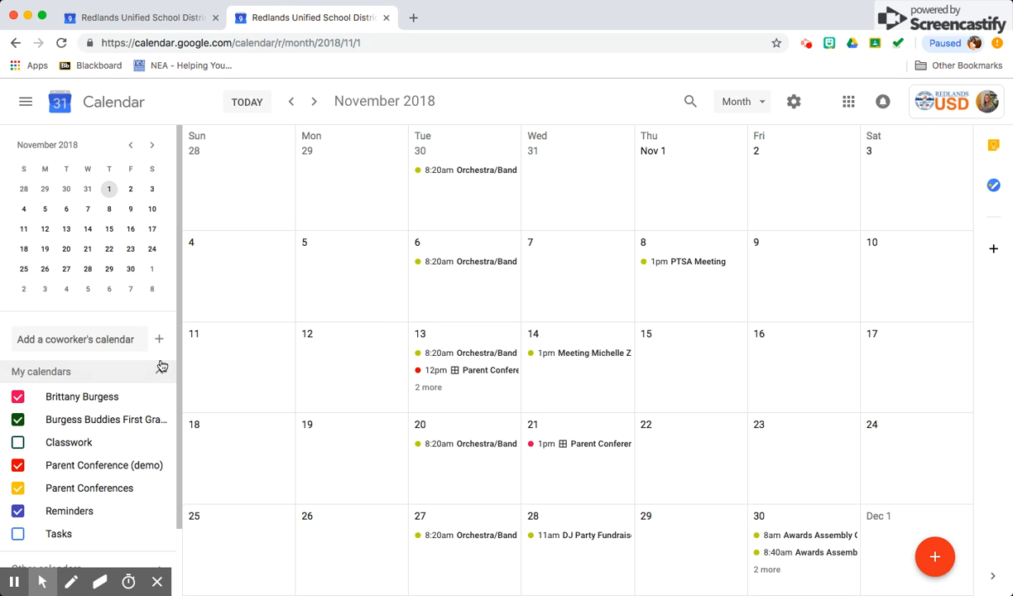
{"action": "left_click", "coordinate": [162, 343]}
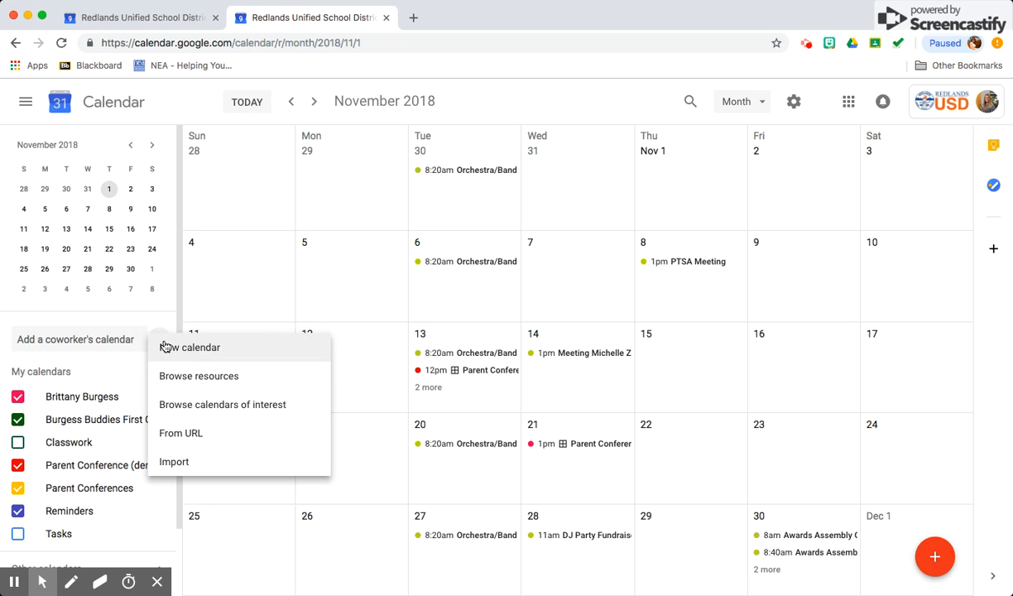
{"action": "left_click", "coordinate": [170, 354]}
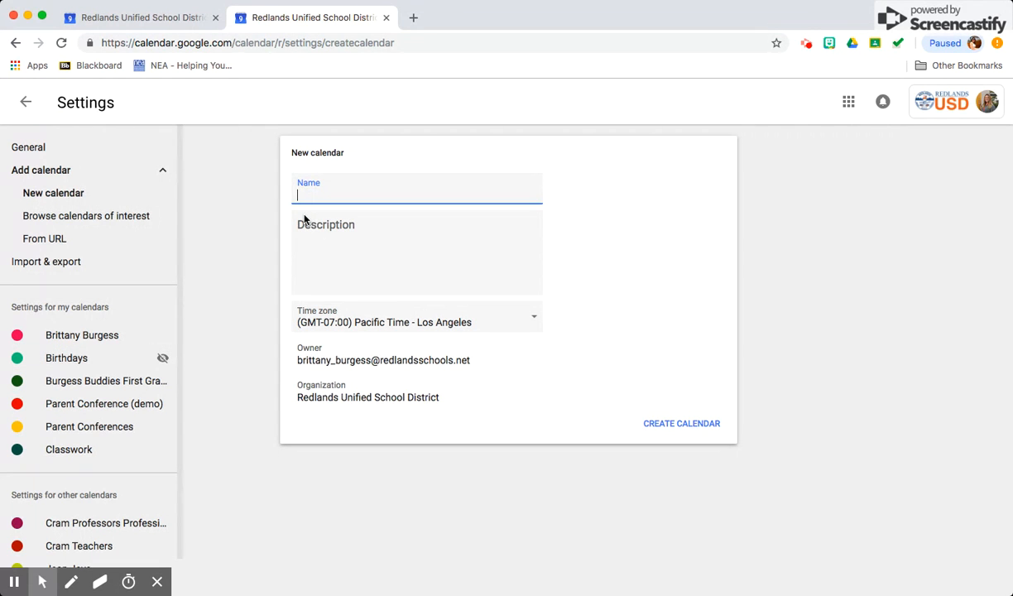
{"action": "type", "text": "Parent Teacher Confere"}
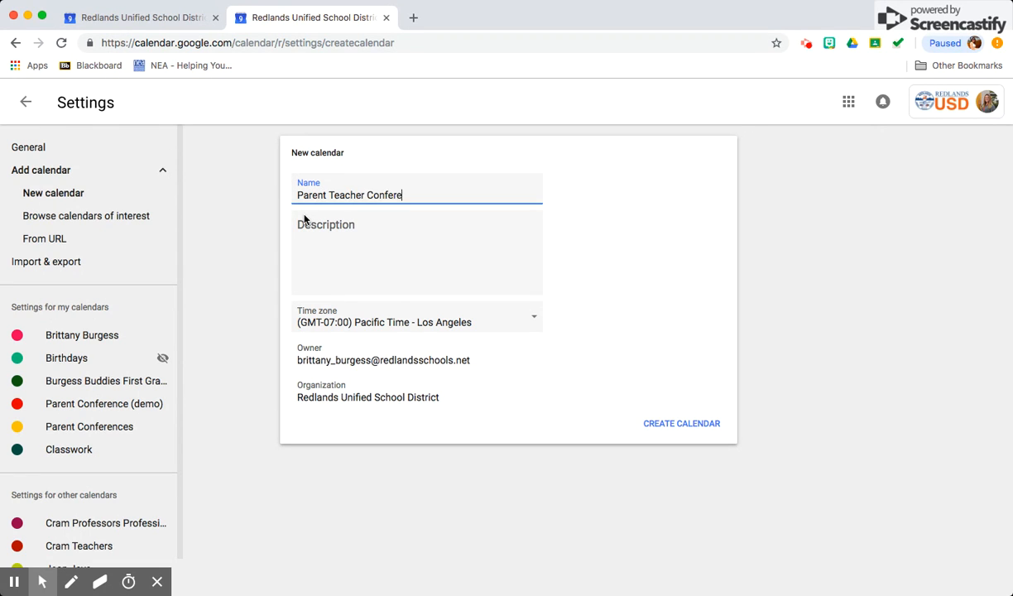
{"action": "type", "text": "nces"}
{"action": "left_click", "coordinate": [674, 431]}
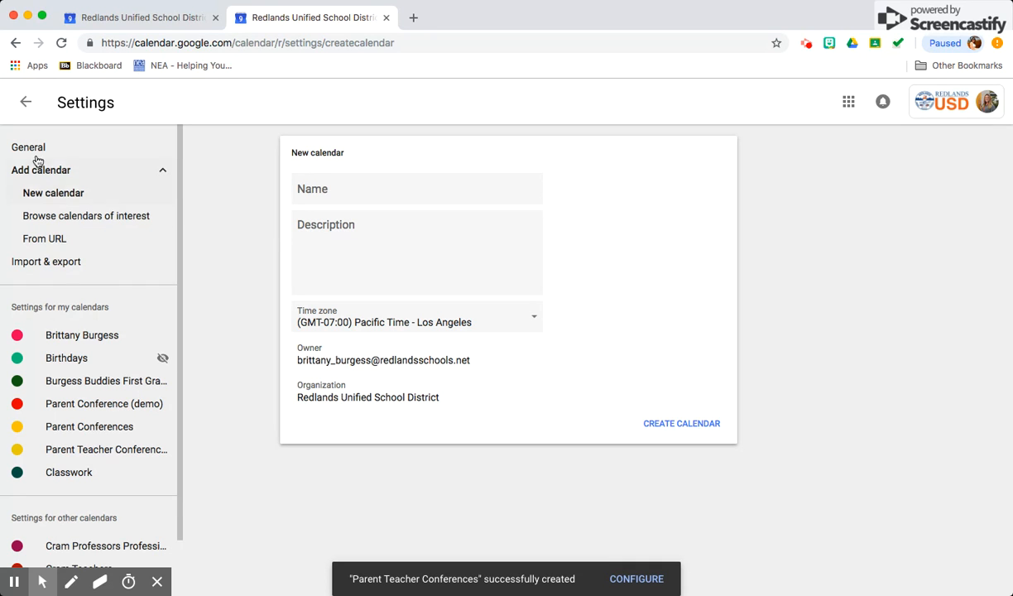
{"action": "left_click", "coordinate": [28, 101]}
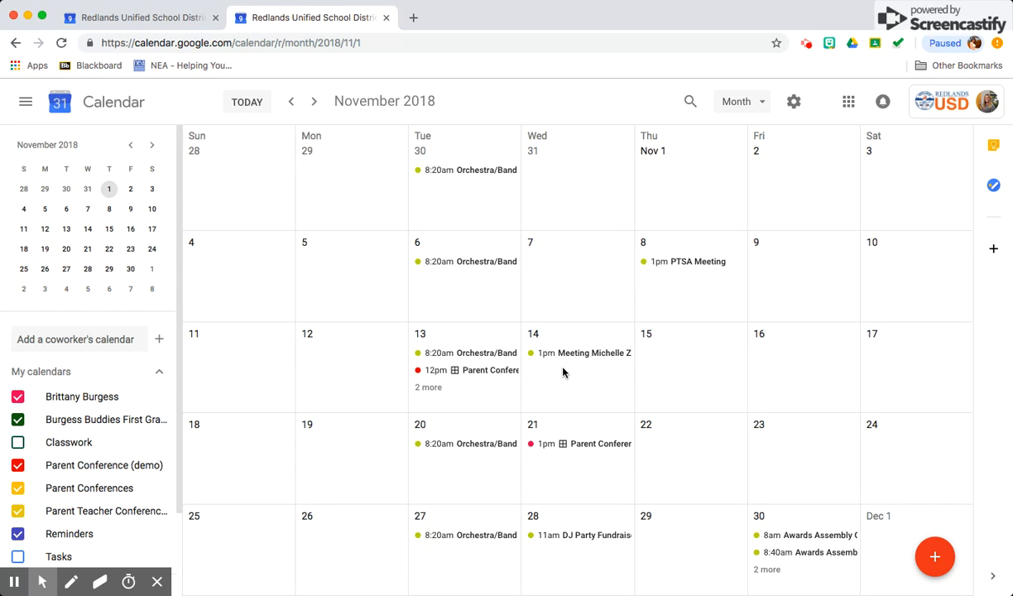
Step: Start an entry titled "Parent Teacher Conference" on November 9, 2018 and make it appointment slots
{"action": "left_click", "coordinate": [792, 266]}
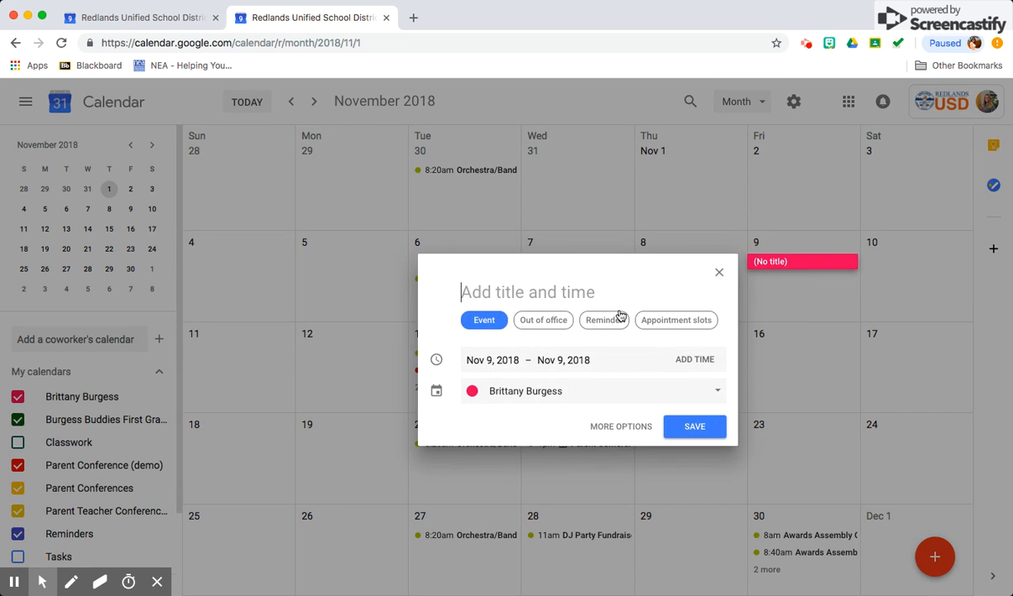
{"action": "type", "text": "Parent Teacher Conference"}
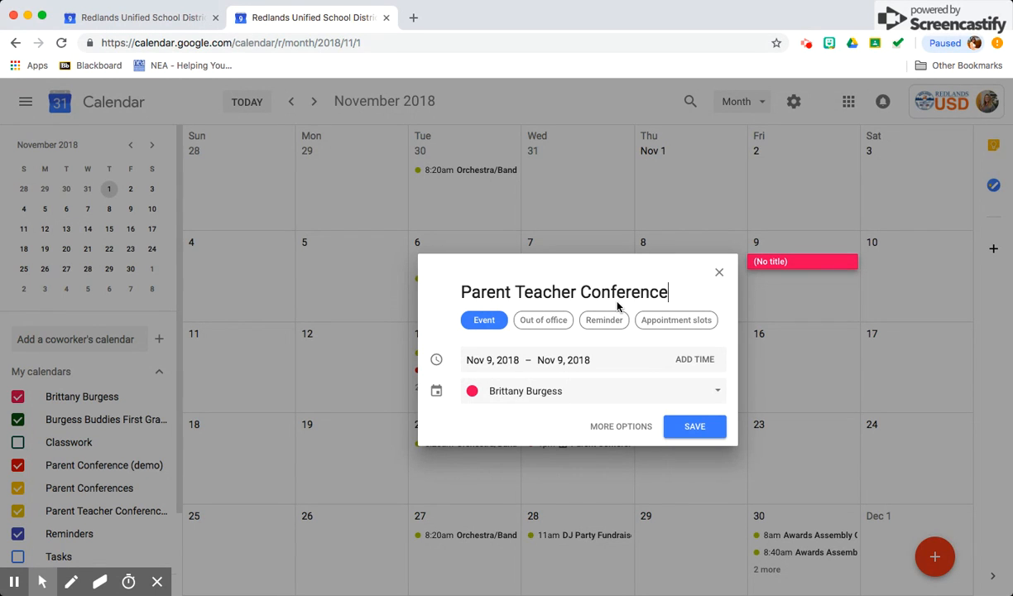
{"action": "left_click", "coordinate": [684, 321]}
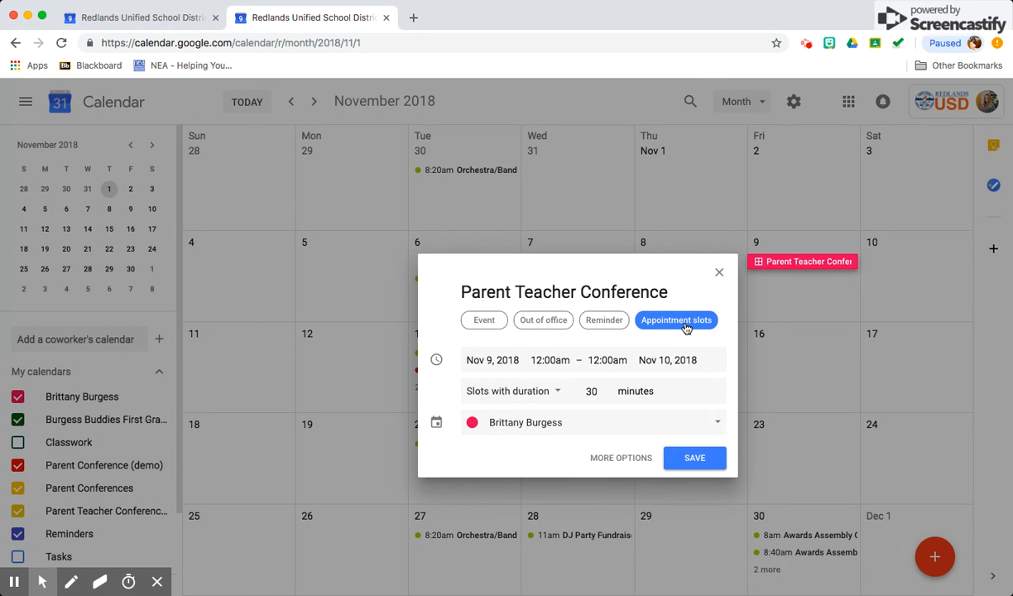
Step: Set the November 9 appointment block's start time to 12:00pm and close the stray Chrome sign-in tab
{"action": "left_click", "coordinate": [542, 361]}
{"action": "scroll", "coordinate": [565, 455], "scroll_direction": "down", "scroll_amount": 5}
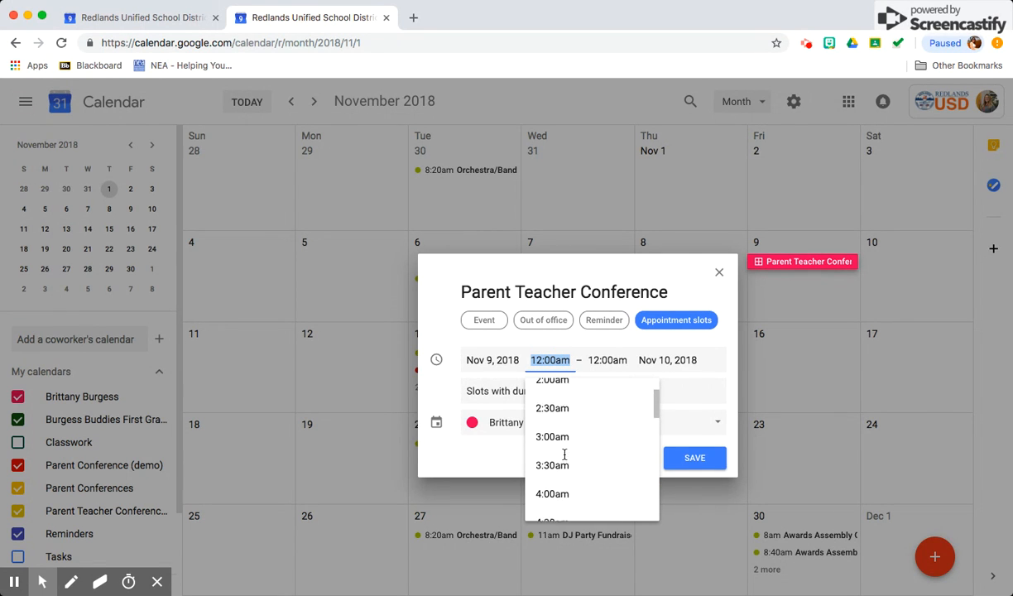
{"action": "scroll", "coordinate": [565, 454], "scroll_direction": "down", "scroll_amount": 7}
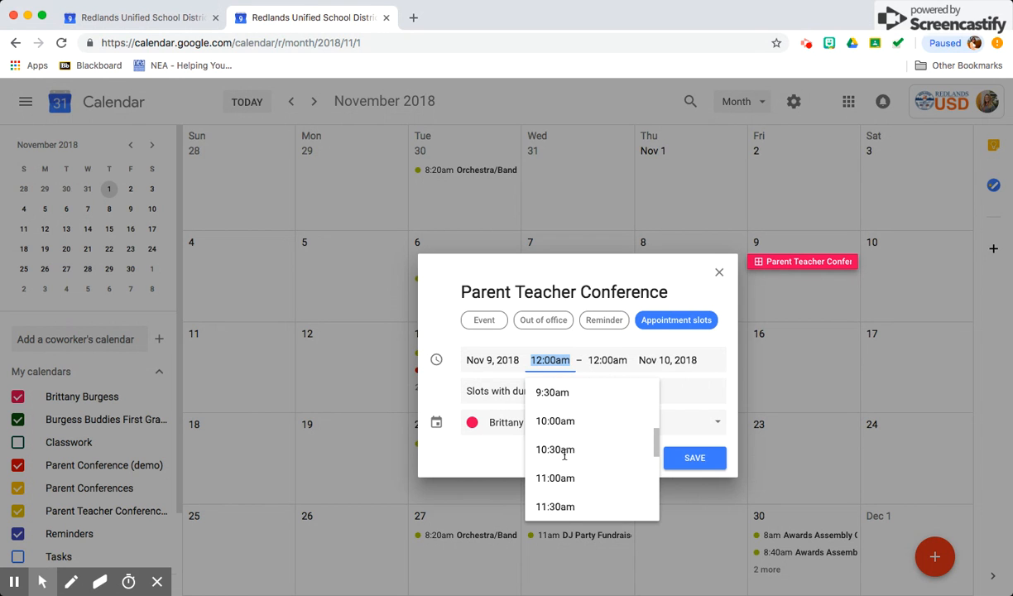
{"action": "scroll", "coordinate": [565, 455], "scroll_direction": "down", "scroll_amount": 1}
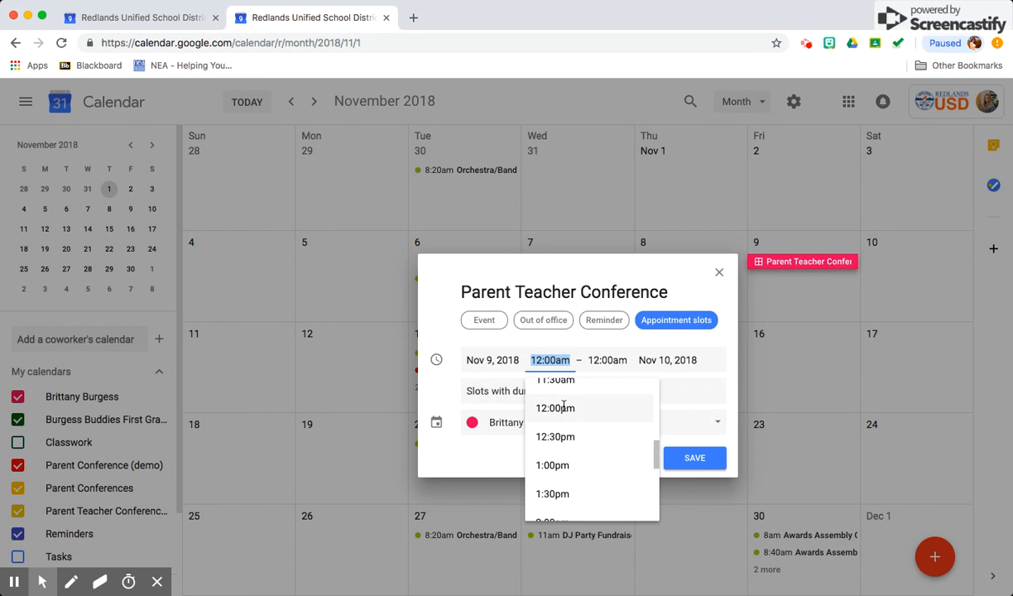
{"action": "left_click", "coordinate": [564, 410]}
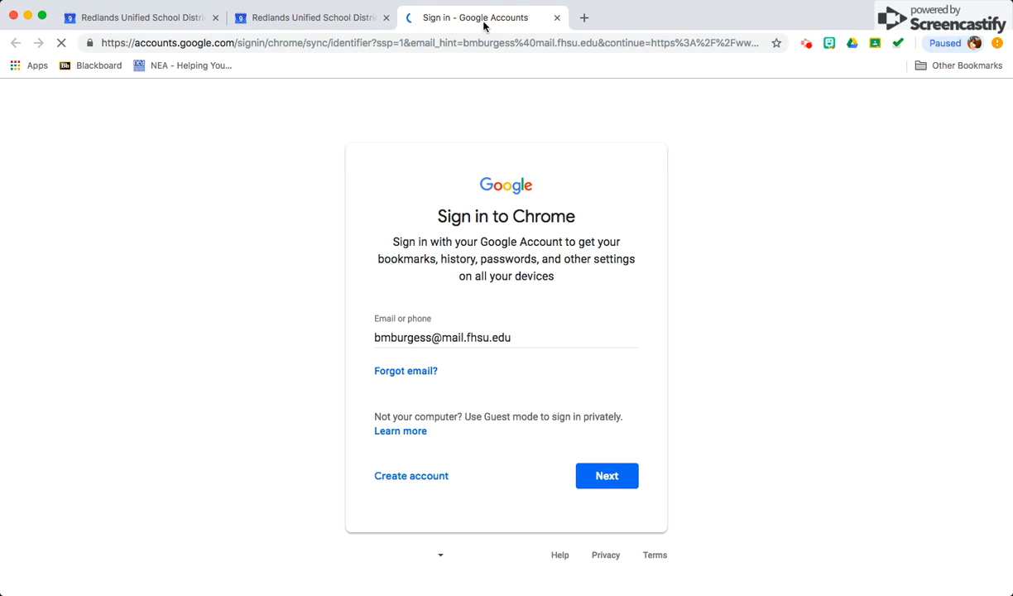
{"action": "left_click", "coordinate": [556, 17]}
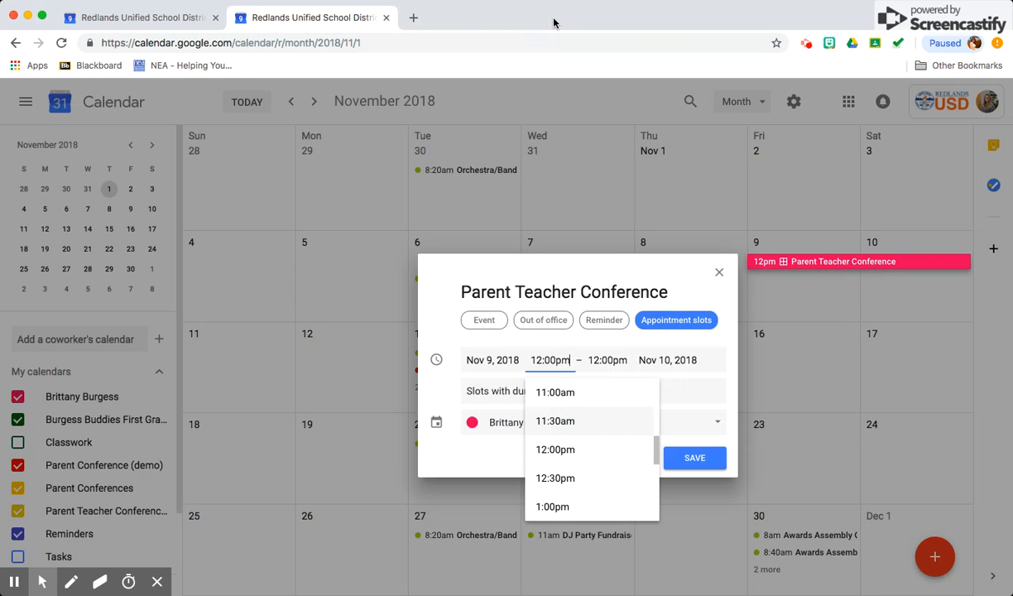
{"action": "left_click", "coordinate": [582, 451]}
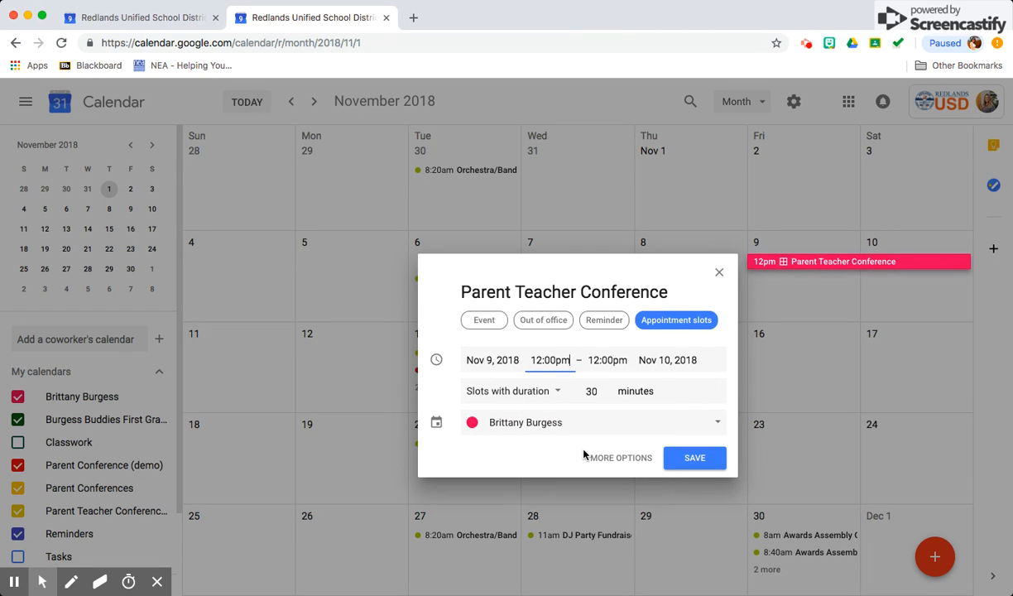
Step: Set the appointment block to end at 2:30pm on Nov 9, 2018
{"action": "left_click", "coordinate": [607, 359]}
{"action": "scroll", "coordinate": [637, 487], "scroll_direction": "down", "scroll_amount": 2}
{"action": "scroll", "coordinate": [637, 486], "scroll_direction": "down", "scroll_amount": 3}
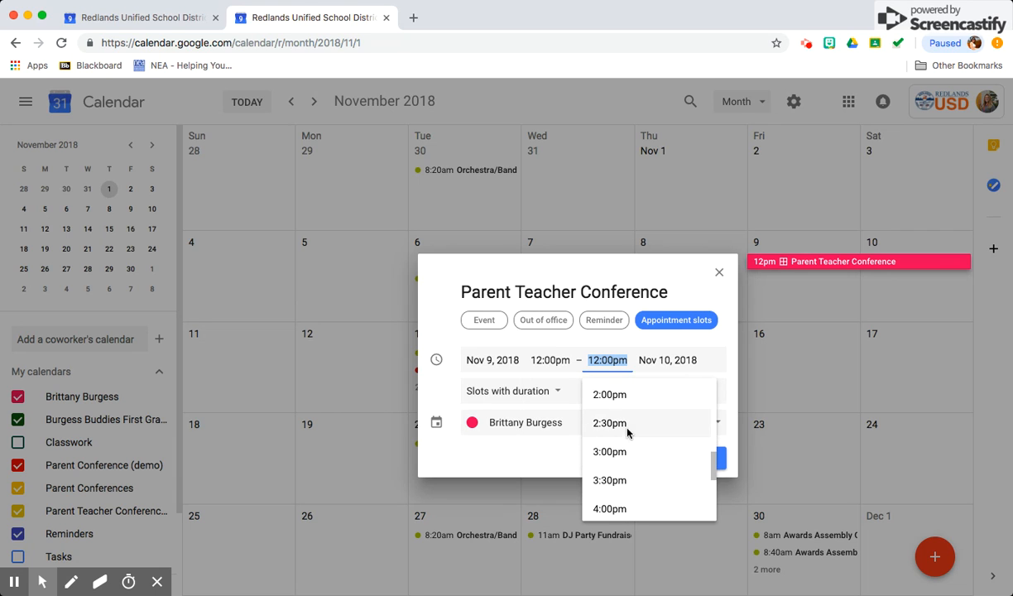
{"action": "left_click", "coordinate": [625, 423]}
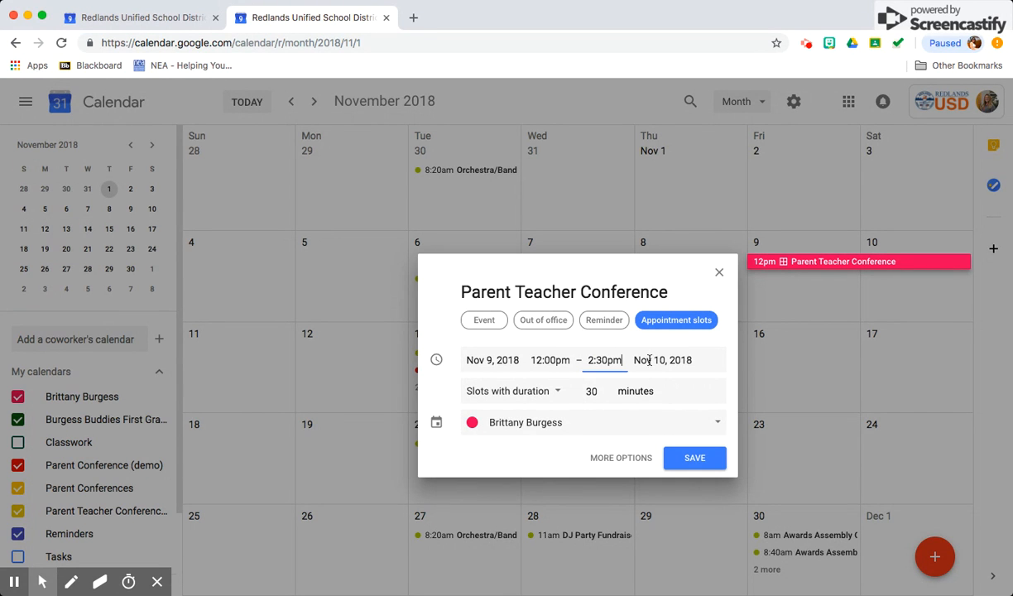
{"action": "left_click", "coordinate": [684, 360]}
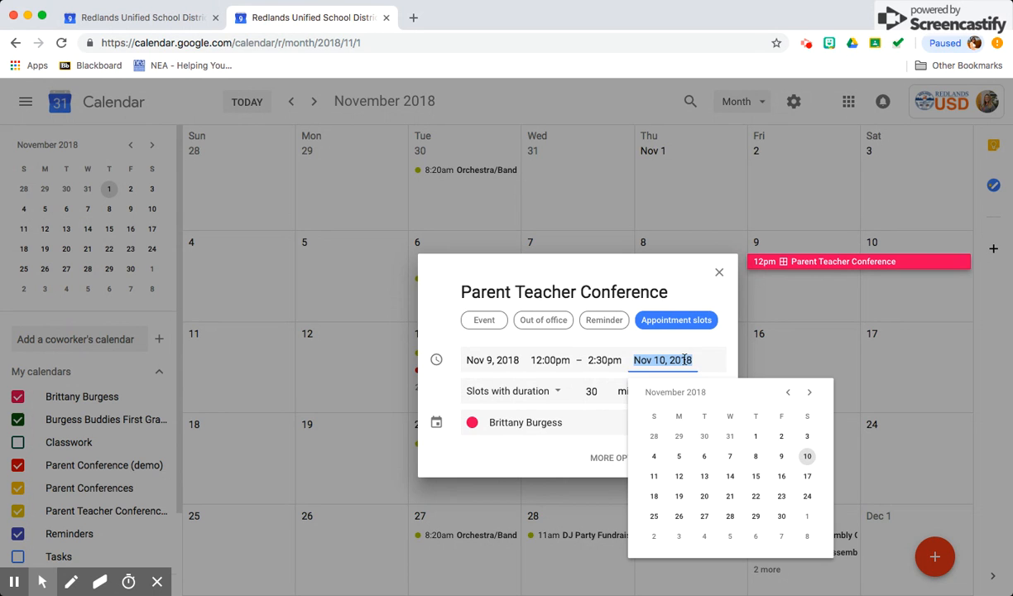
{"action": "left_click", "coordinate": [781, 457]}
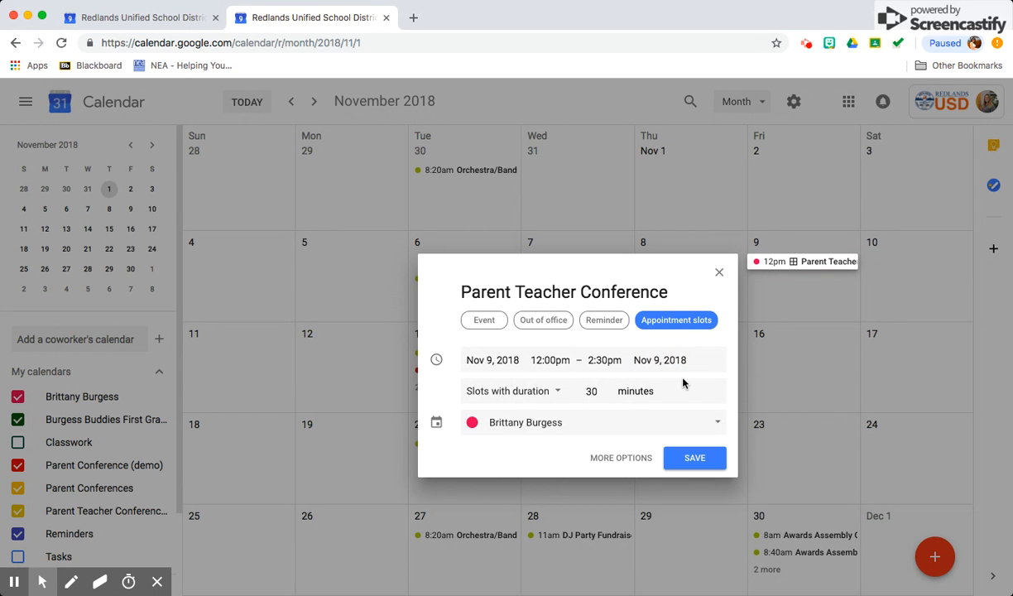
Step: Set the slot duration of the November 9 appointment block to 20 minutes
{"action": "left_click", "coordinate": [602, 395]}
{"action": "left_click", "coordinate": [602, 395]}
{"action": "left_click", "coordinate": [602, 395]}
{"action": "left_click", "coordinate": [601, 395]}
{"action": "left_click", "coordinate": [602, 395]}
{"action": "left_click", "coordinate": [602, 395]}
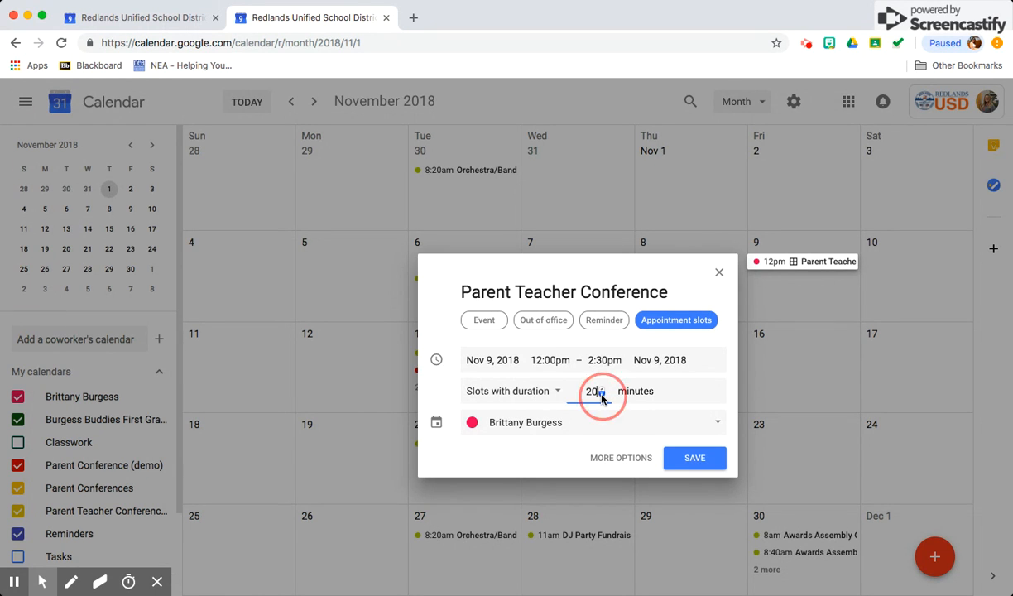
Step: Assign the November 9 appointment block to the Parent Teacher Conferences calendar and save it
{"action": "left_click", "coordinate": [595, 437]}
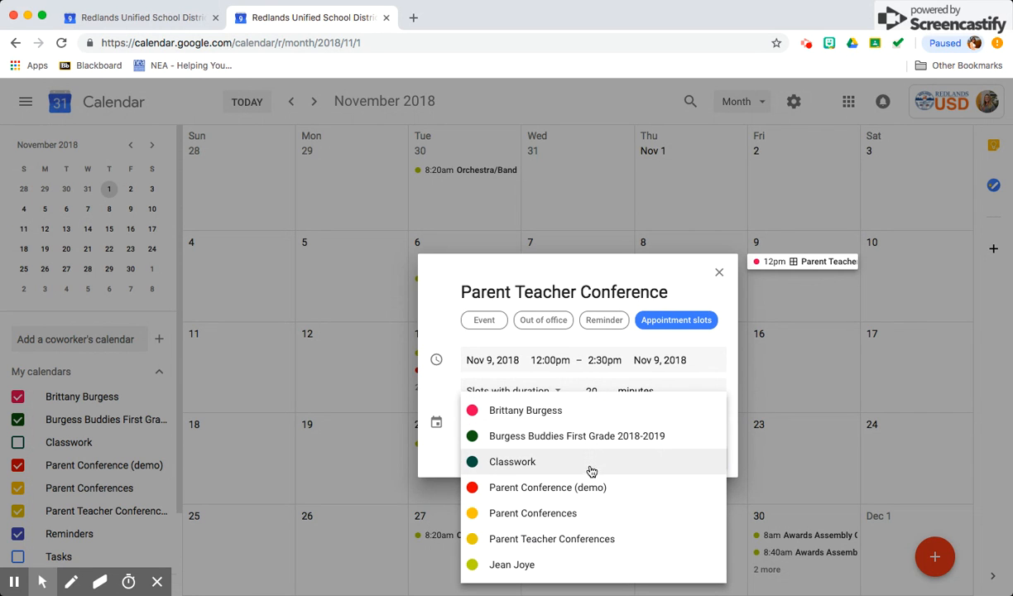
{"action": "left_click", "coordinate": [595, 550]}
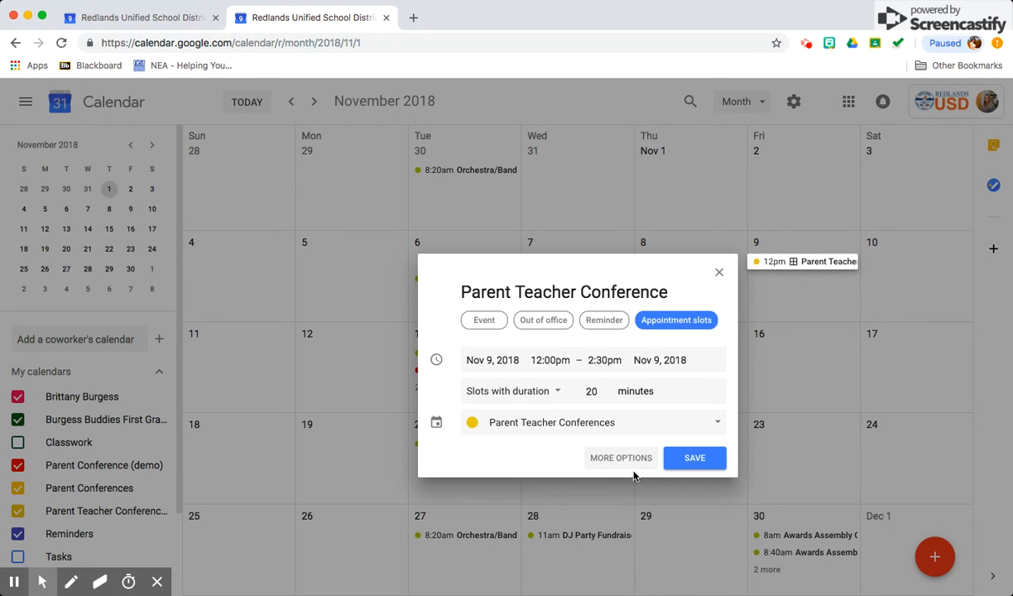
{"action": "left_click", "coordinate": [696, 460]}
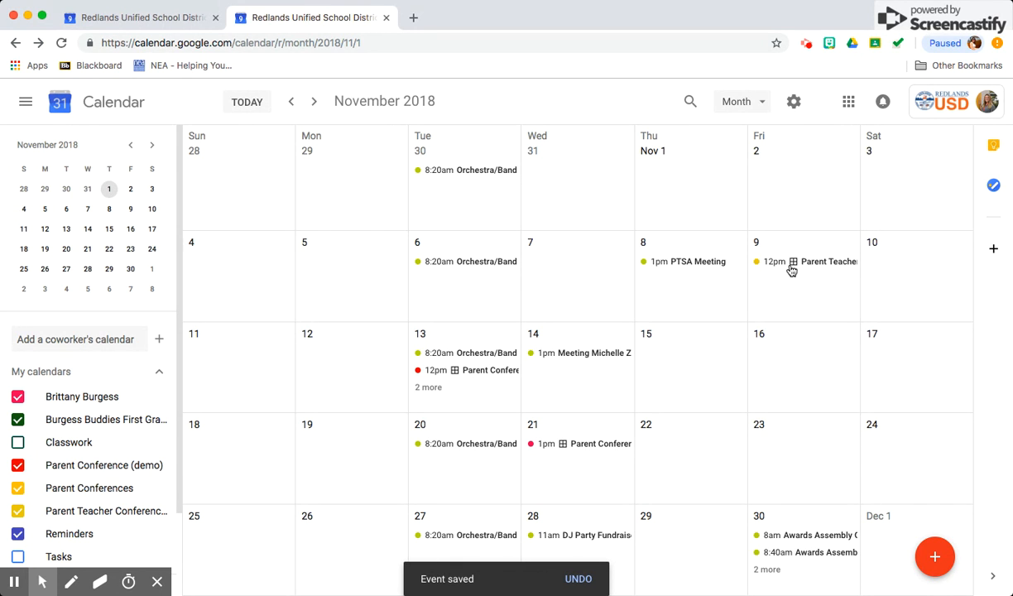
Step: Start an entry titled "Parent Teacher Conference" on November 15, 2018 and make it appointment slots
{"action": "left_click", "coordinate": [659, 354]}
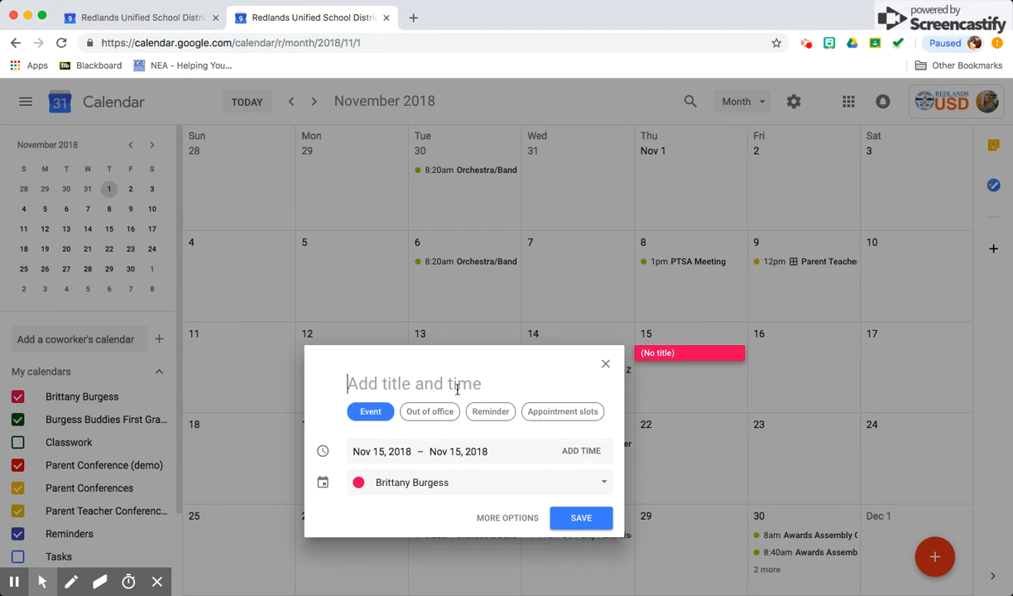
{"action": "type", "text": "Parent"}
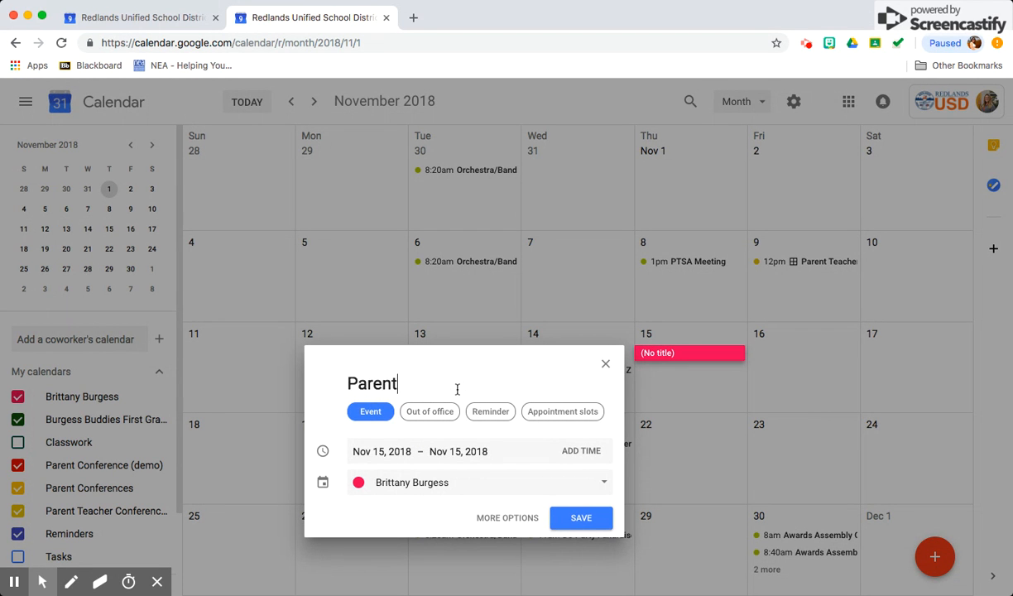
{"action": "type", "text": " Teacher C"}
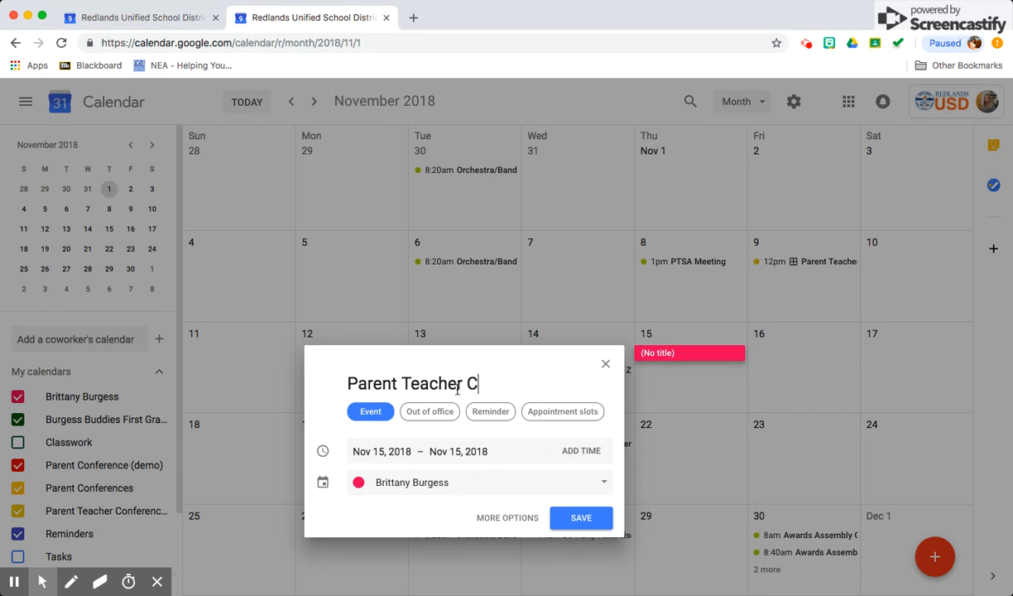
{"action": "type", "text": "onferences"}
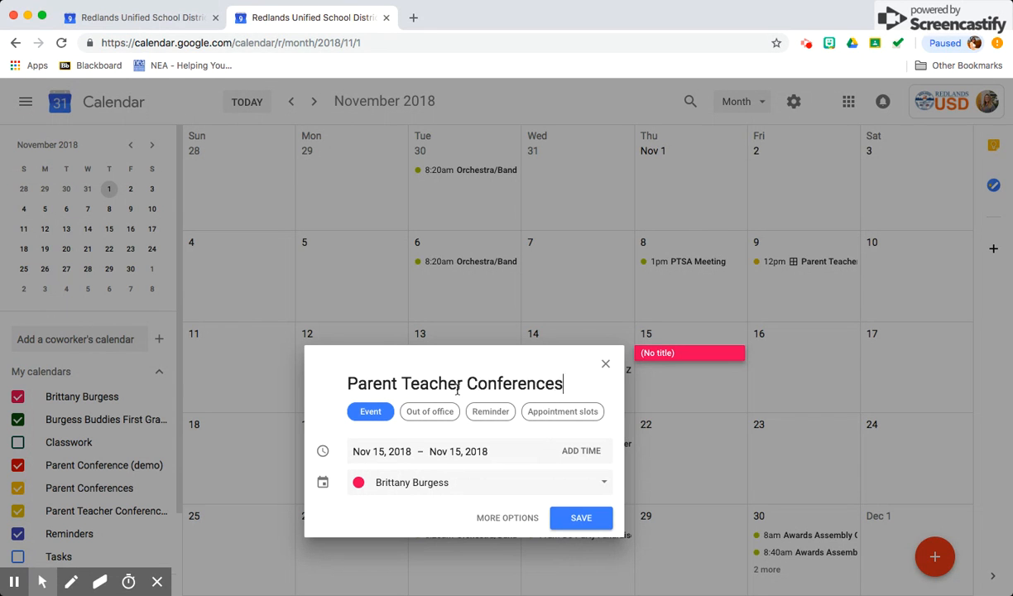
{"action": "key", "text": "BackSpace"}
{"action": "left_click", "coordinate": [542, 411]}
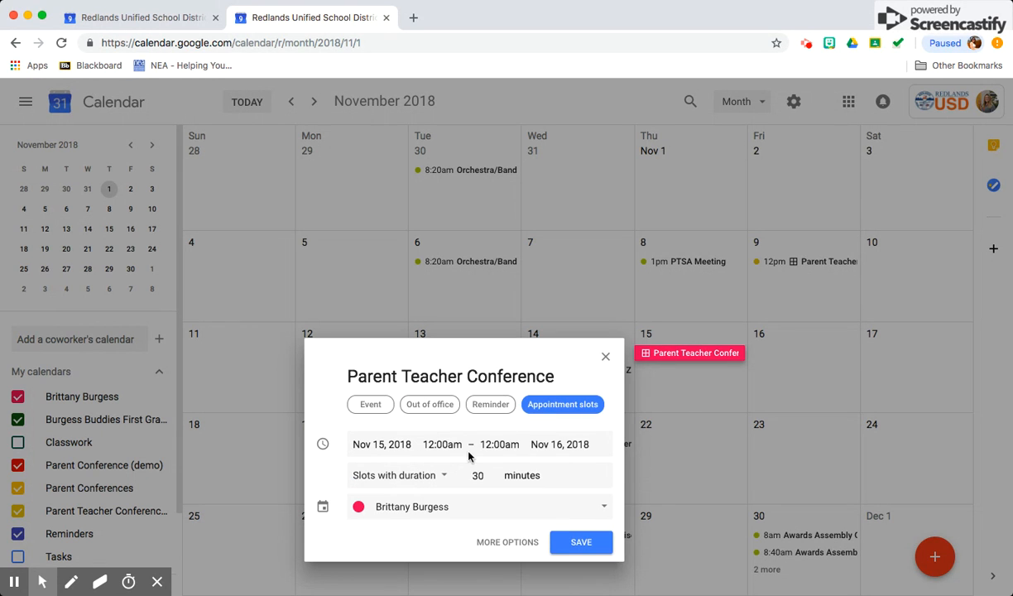
Step: Set the start time of the November 15 appointment block to 12:00pm
{"action": "left_click", "coordinate": [435, 445]}
{"action": "scroll", "coordinate": [446, 395], "scroll_direction": "down", "scroll_amount": 10}
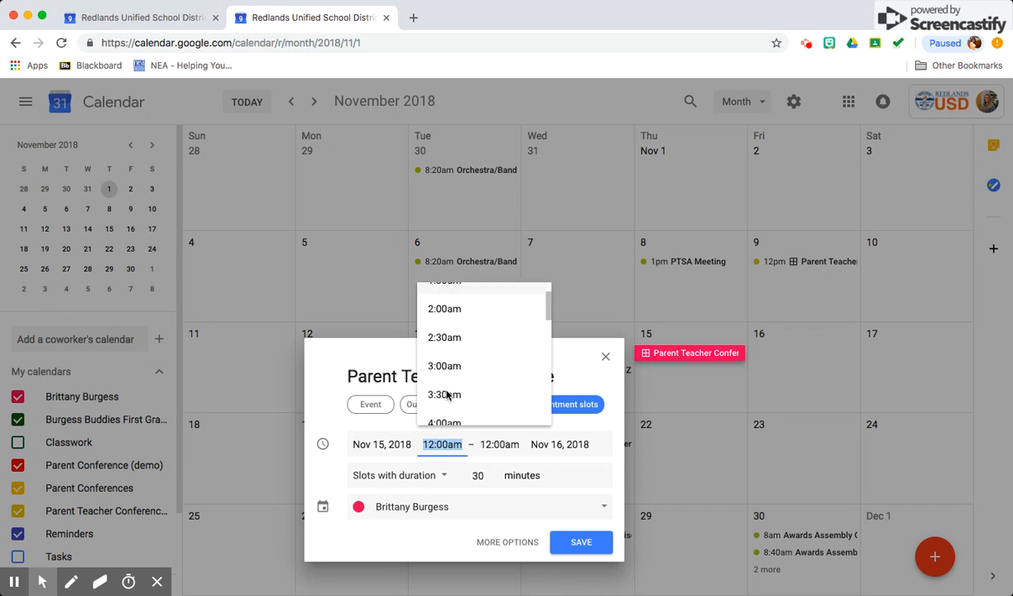
{"action": "scroll", "coordinate": [446, 395], "scroll_direction": "down", "scroll_amount": 3}
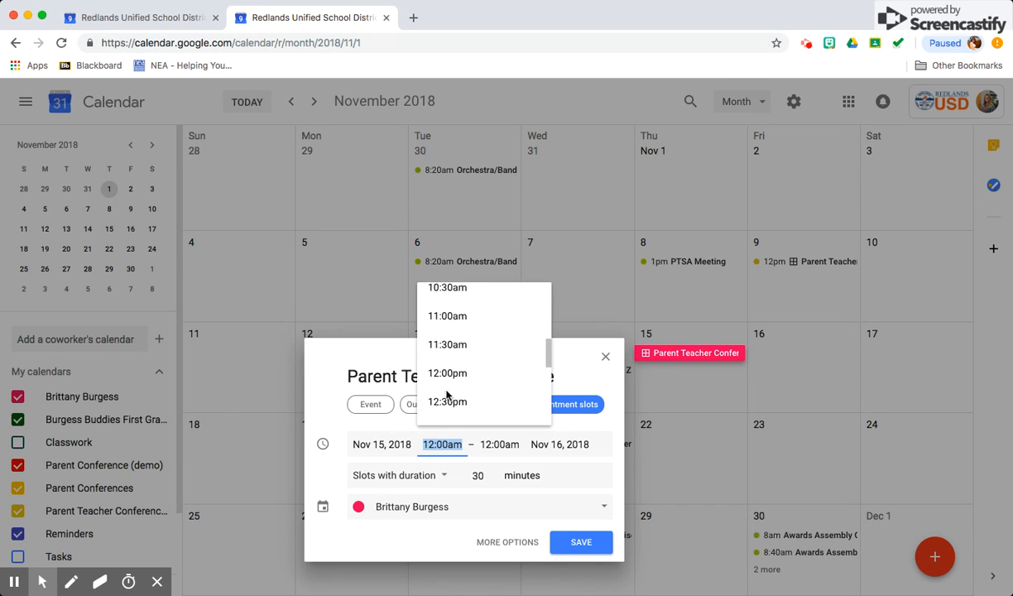
{"action": "left_click", "coordinate": [448, 346]}
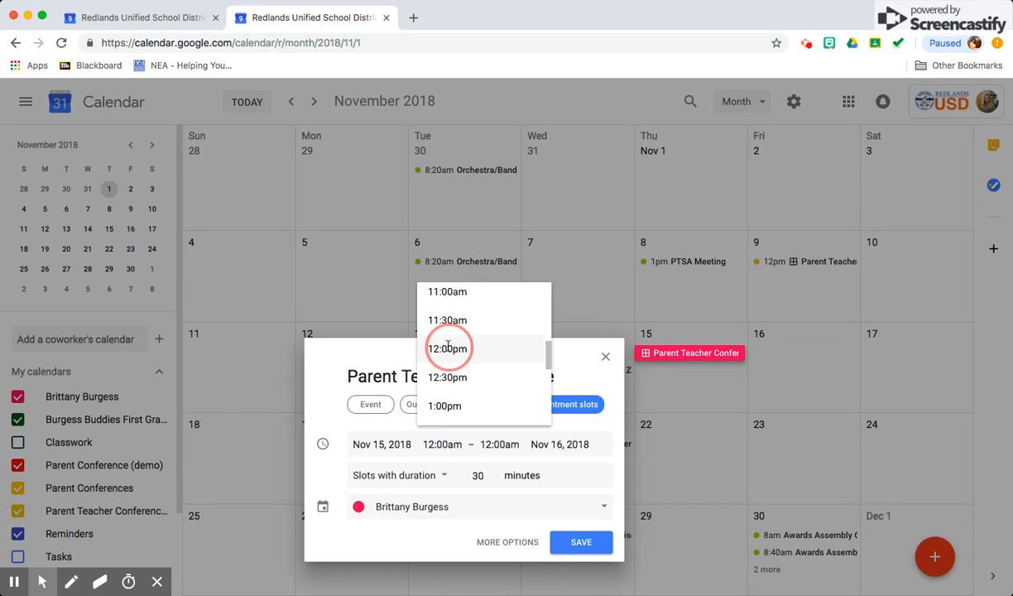
Step: Set the November 15 appointment block to end at 2:30pm on Nov 15, 2018
{"action": "left_click", "coordinate": [499, 445]}
{"action": "scroll", "coordinate": [501, 406], "scroll_direction": "down", "scroll_amount": 3}
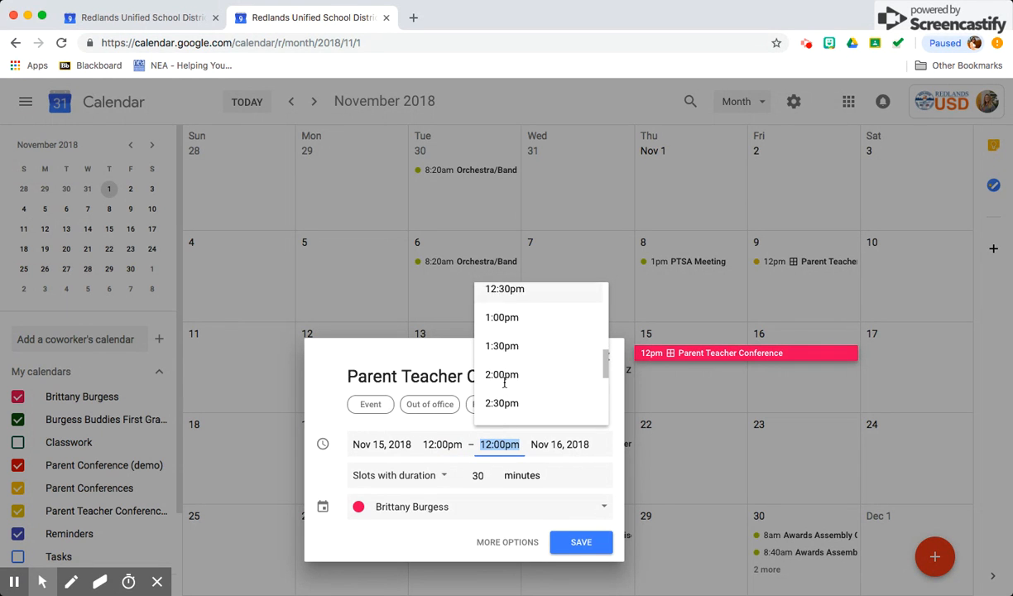
{"action": "left_click", "coordinate": [502, 379]}
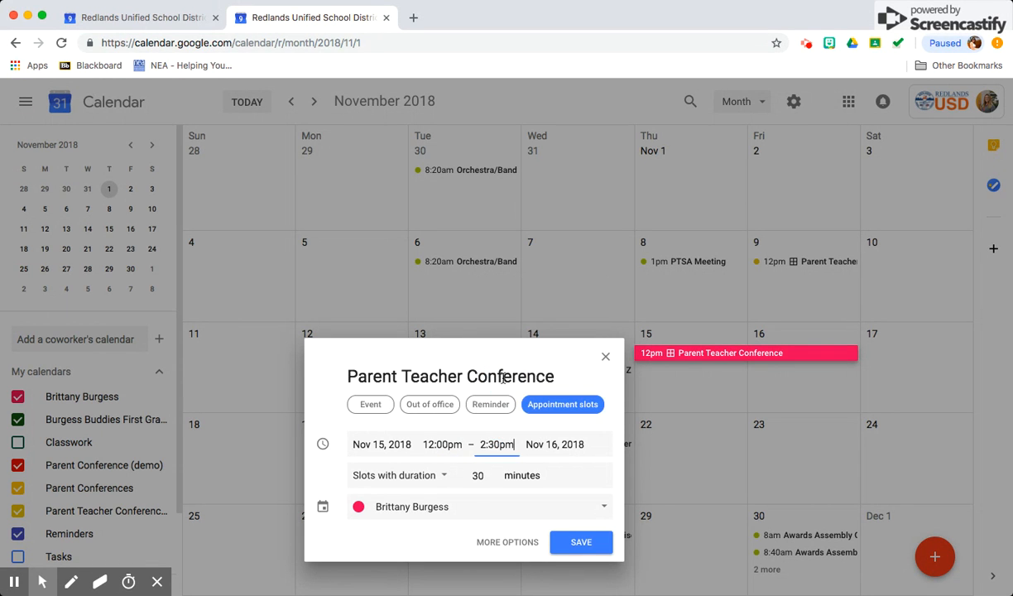
{"action": "left_click", "coordinate": [548, 445]}
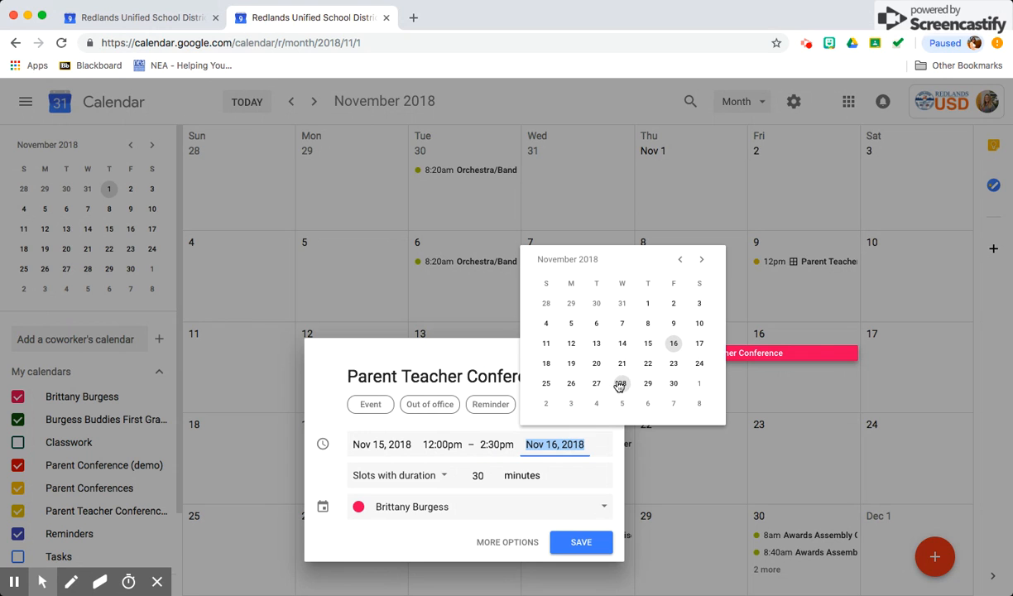
{"action": "left_click", "coordinate": [649, 345]}
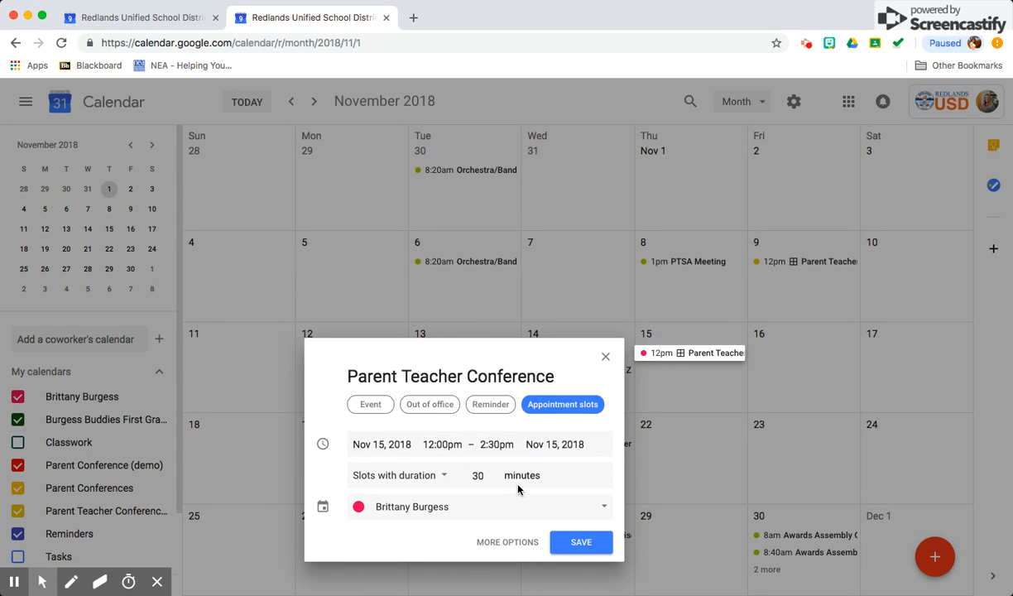
Step: Set the slot duration of the November 15 appointment block to 20 minutes
{"action": "left_click", "coordinate": [488, 482]}
{"action": "left_click", "coordinate": [488, 482]}
{"action": "left_click", "coordinate": [489, 481]}
{"action": "left_click", "coordinate": [488, 482]}
{"action": "left_click", "coordinate": [488, 481]}
{"action": "left_click", "coordinate": [489, 482]}
{"action": "left_click", "coordinate": [488, 482]}
{"action": "left_click", "coordinate": [489, 481]}
{"action": "left_click", "coordinate": [488, 482]}
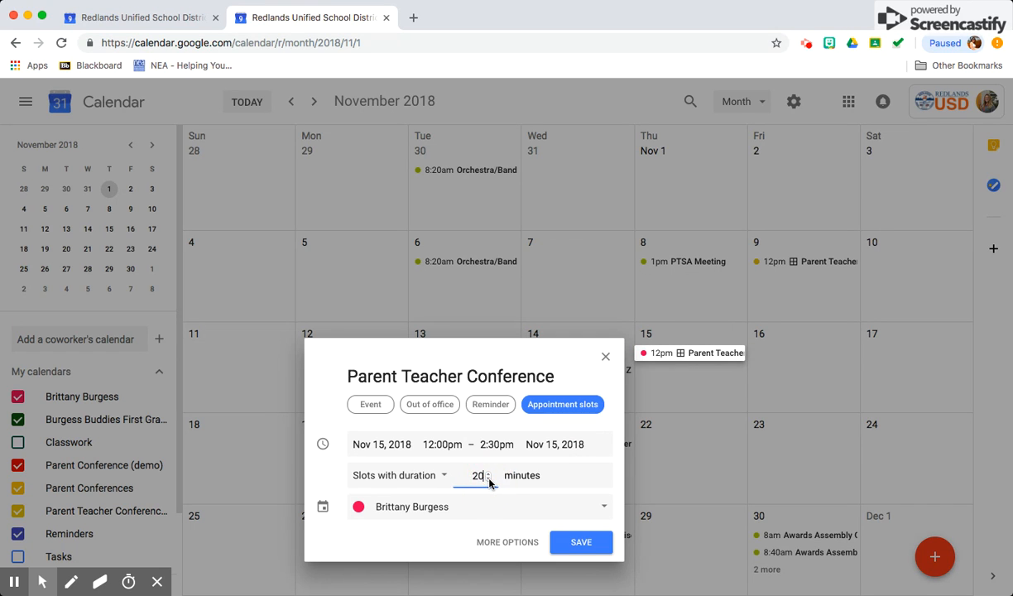
Step: Assign the November 15 appointment block to the Parent Teacher Conferences calendar and save it
{"action": "left_click", "coordinate": [568, 511]}
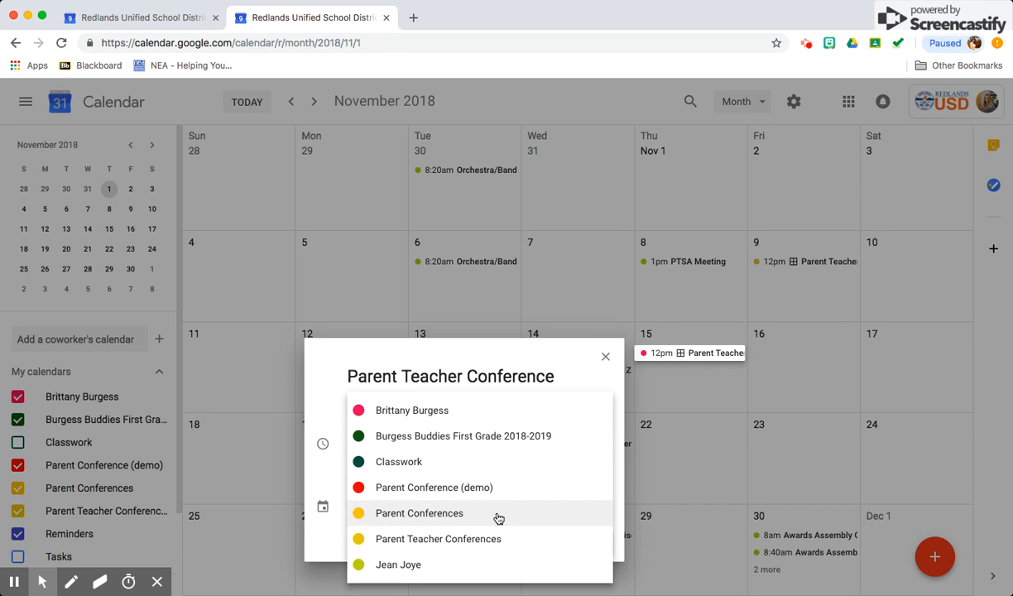
{"action": "left_click", "coordinate": [495, 540]}
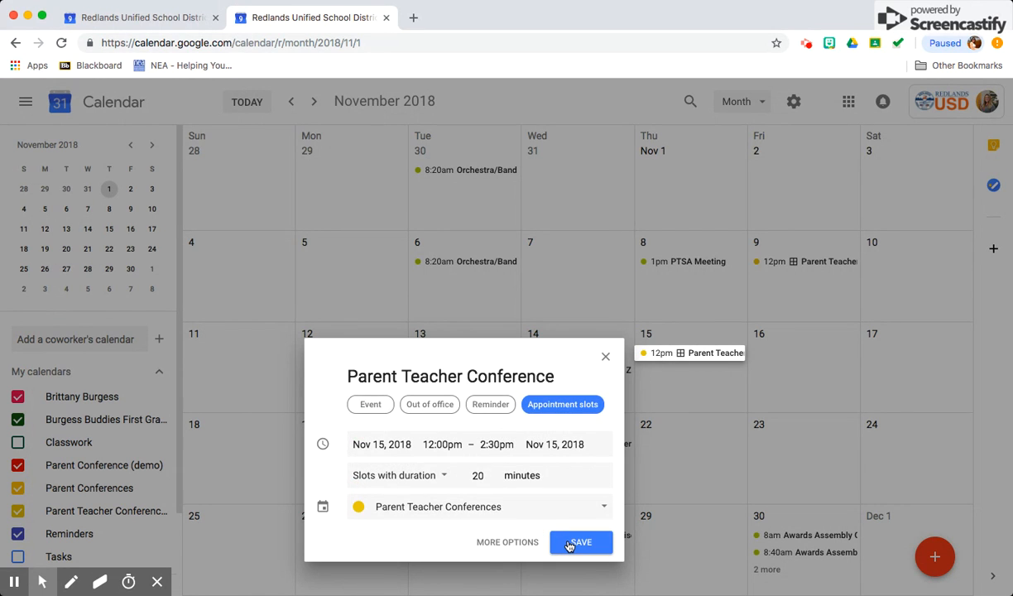
{"action": "left_click", "coordinate": [569, 543]}
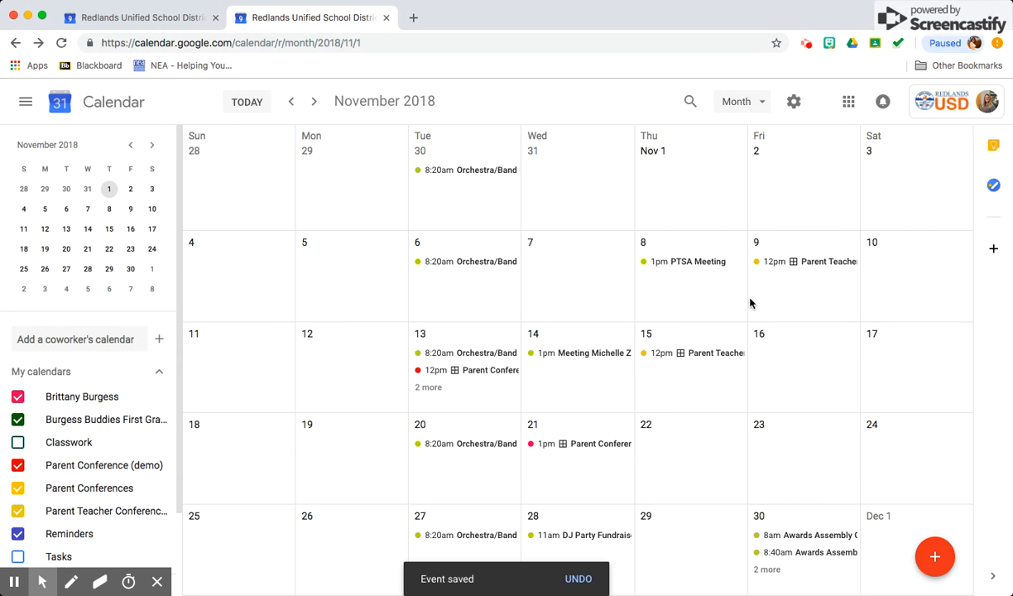
Step: Open the calendar's appointment page from the November 15 block and advance it to the week of Nov 4 – 10, 2018
{"action": "left_click", "coordinate": [709, 356]}
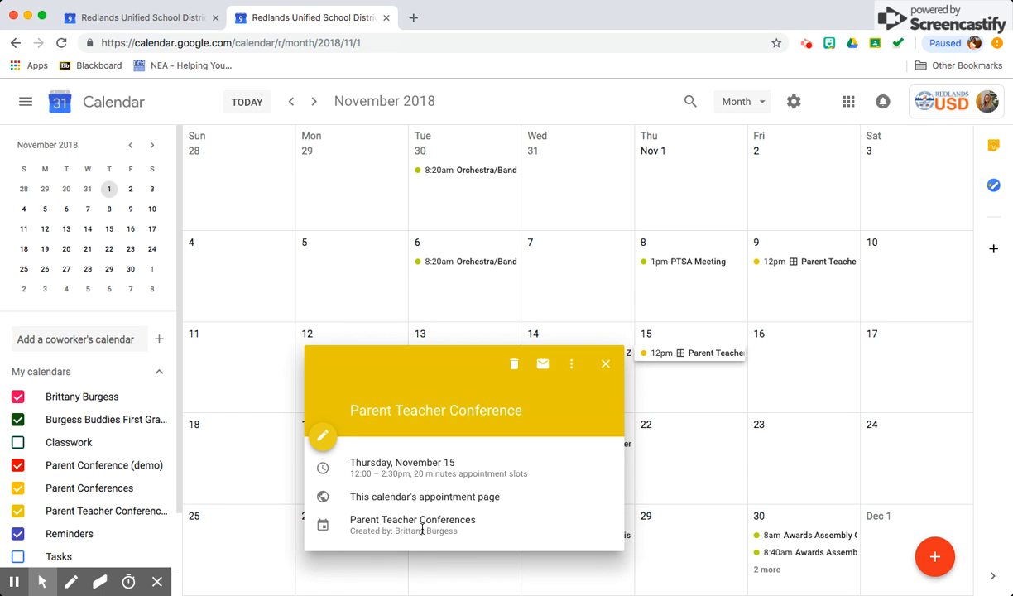
{"action": "left_click", "coordinate": [360, 501]}
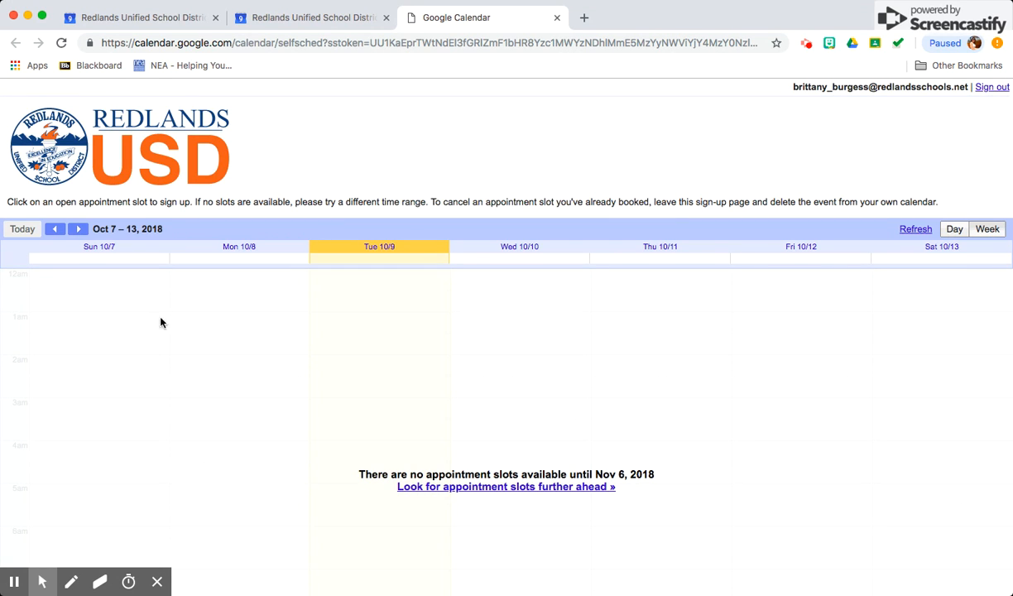
{"action": "left_click", "coordinate": [79, 229]}
{"action": "left_click", "coordinate": [79, 230]}
{"action": "left_click", "coordinate": [78, 229]}
{"action": "left_click", "coordinate": [79, 229]}
{"action": "left_click", "coordinate": [79, 230]}
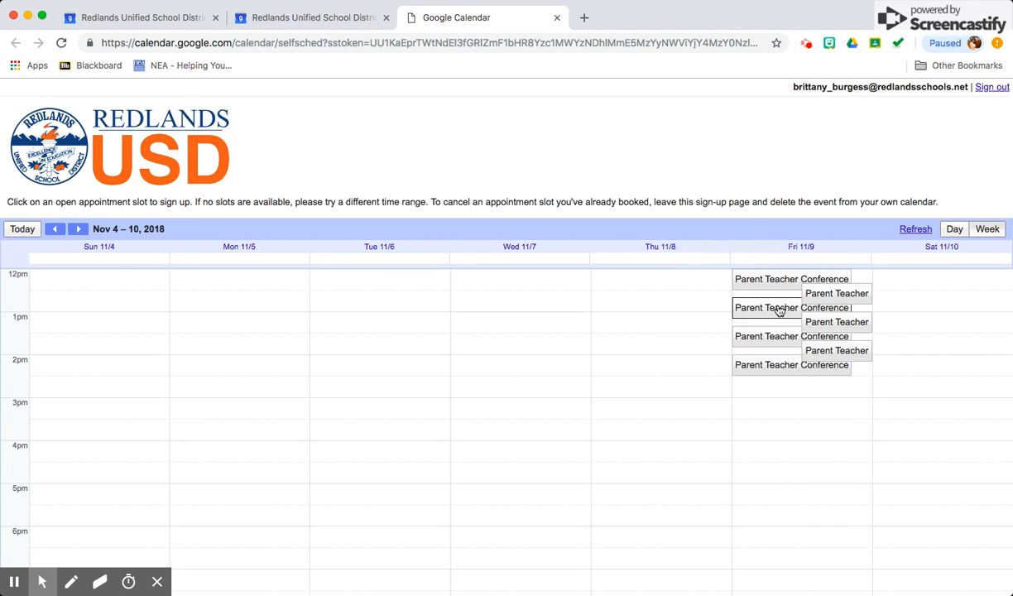
Step: Examine the booking form and description field of the last November 9 slot, then close the form without booking
{"action": "left_click", "coordinate": [783, 368]}
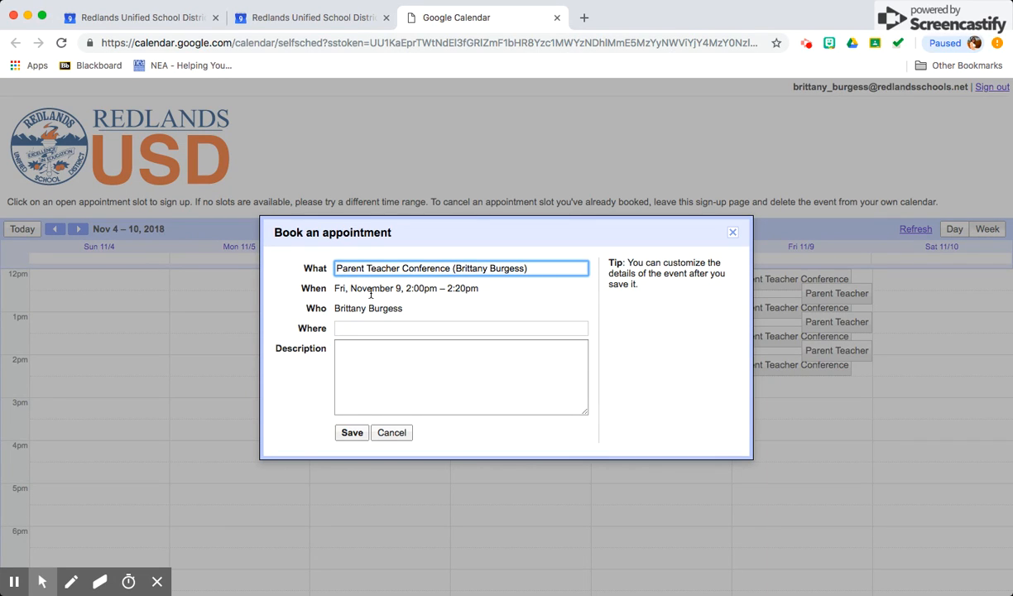
{"action": "left_click", "coordinate": [374, 354]}
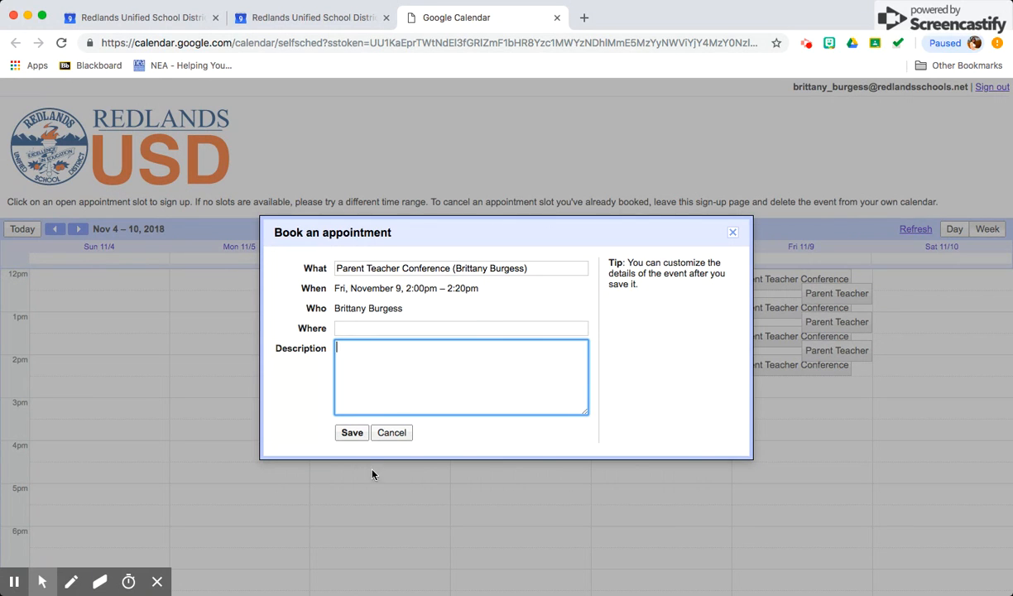
{"action": "left_click", "coordinate": [733, 233]}
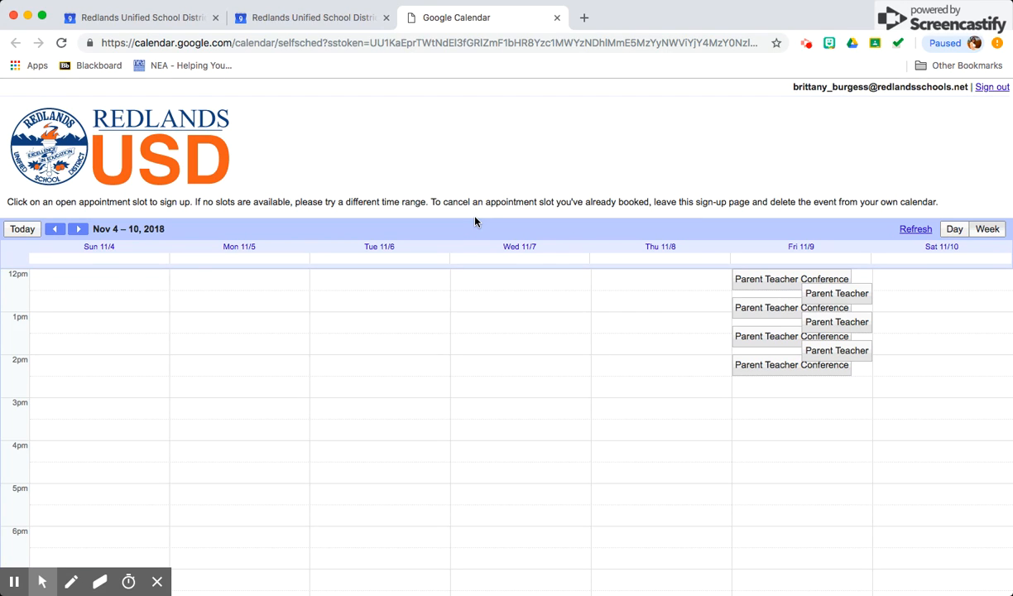
Step: Copy the appointment page's web address and open tinyurl.com in a new tab
{"action": "left_click", "coordinate": [292, 49]}
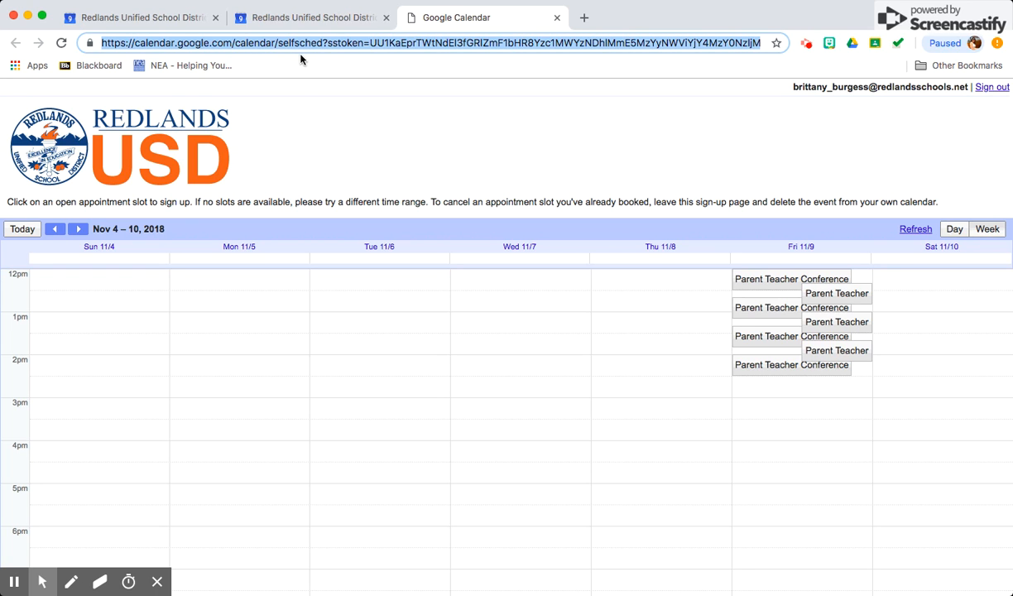
{"action": "left_click", "coordinate": [587, 18]}
{"action": "type", "text": "tiny"}
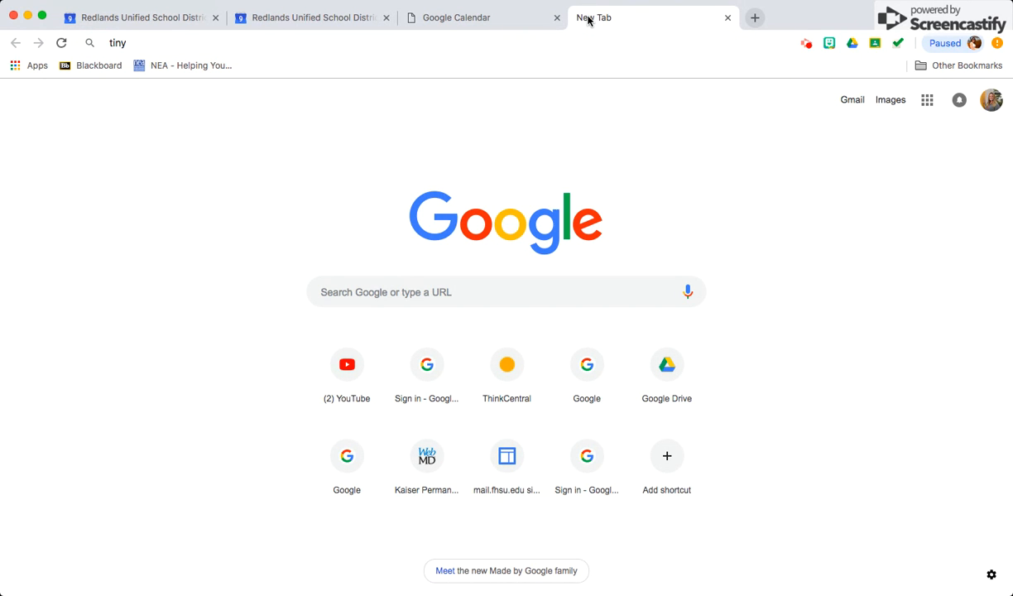
{"action": "type", "text": "url.com"}
{"action": "key", "text": "Return"}
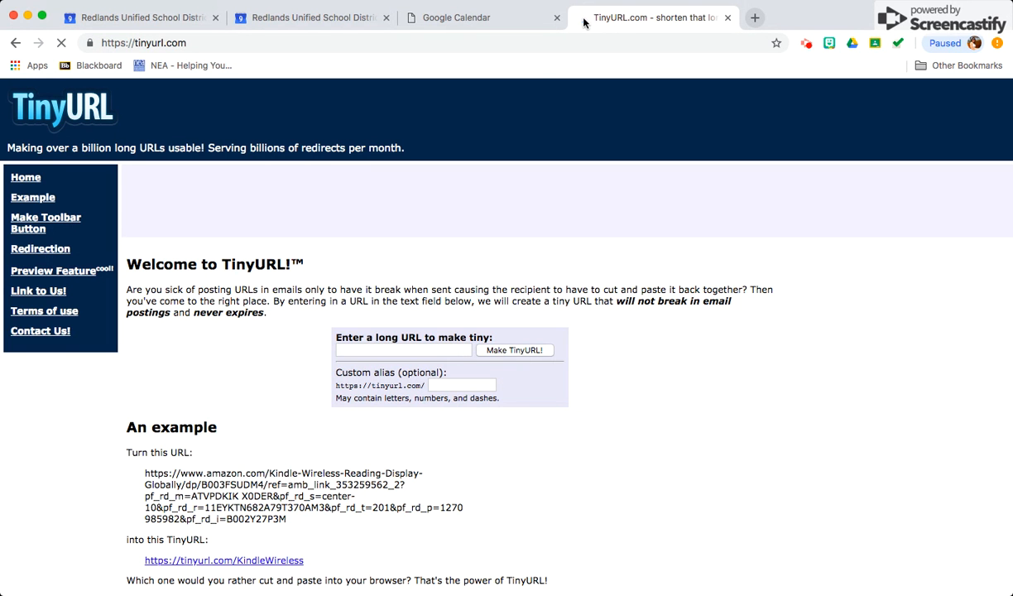
Step: Create a TinyURL for the copied address with the class name followed by 12 as custom alias, and copy the short link
{"action": "left_click", "coordinate": [426, 350]}
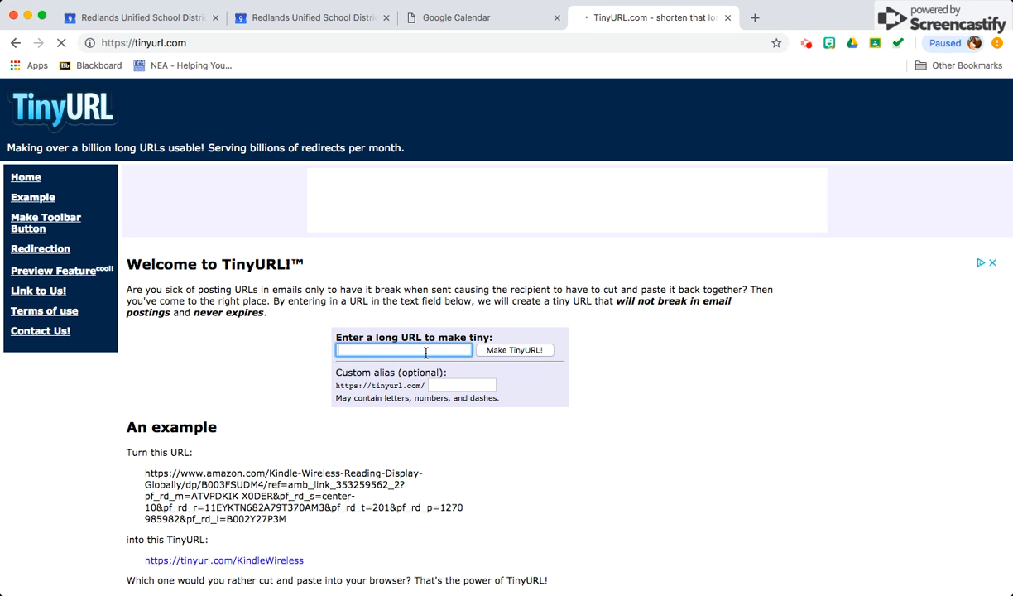
{"action": "key", "text": "super+v"}
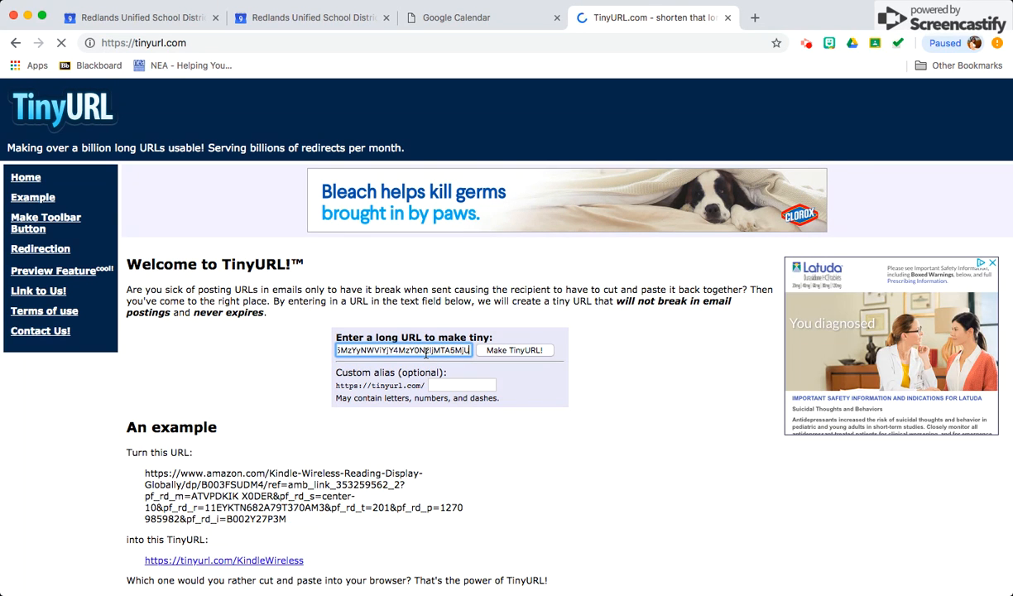
{"action": "left_click", "coordinate": [442, 386]}
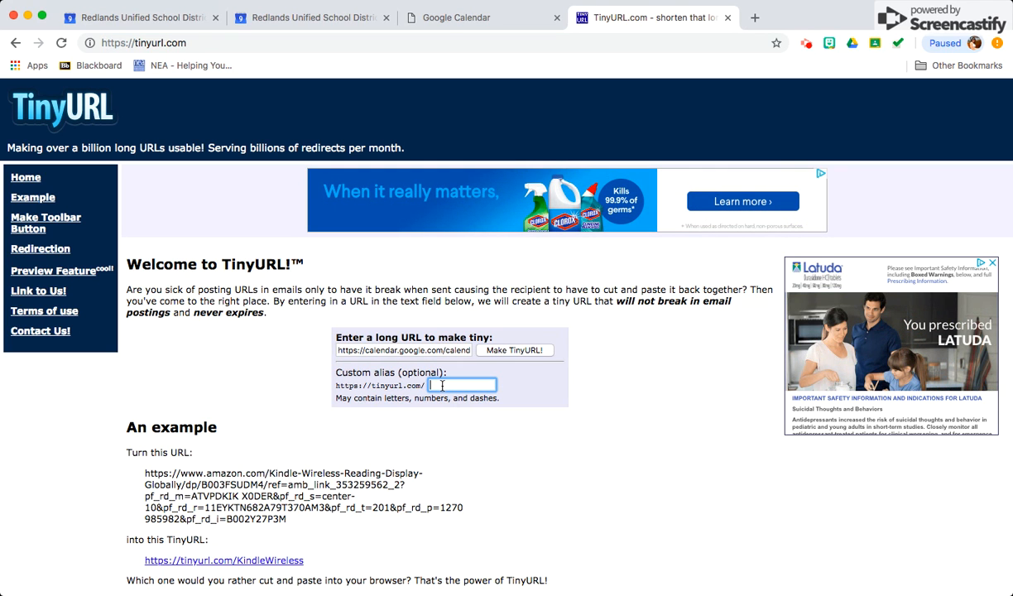
{"action": "type", "text": "burgess"}
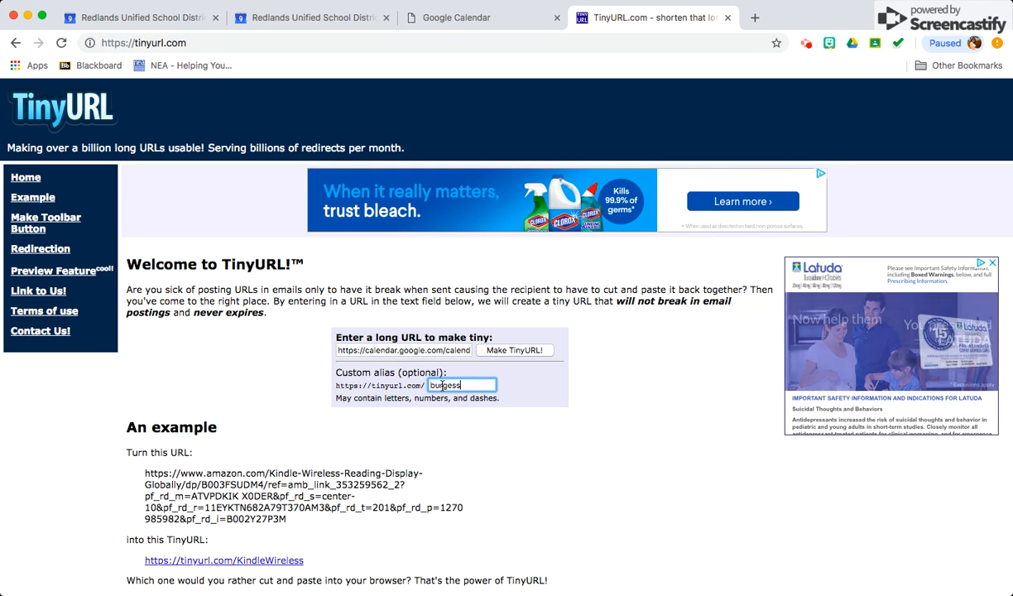
{"action": "type", "text": "buddies"}
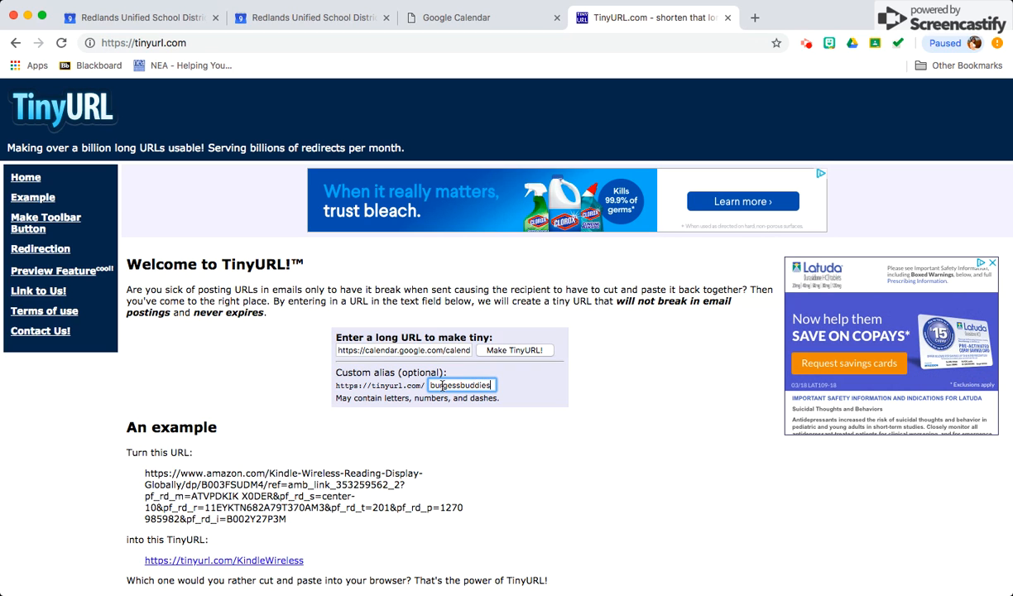
{"action": "type", "text": "12"}
{"action": "left_click", "coordinate": [497, 354]}
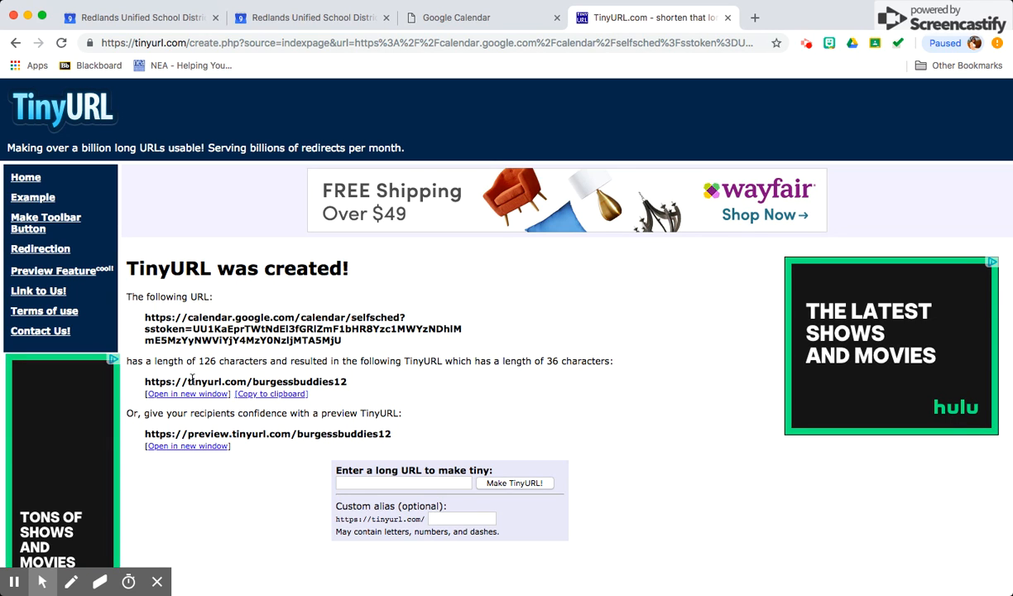
{"action": "left_click", "coordinate": [271, 395]}
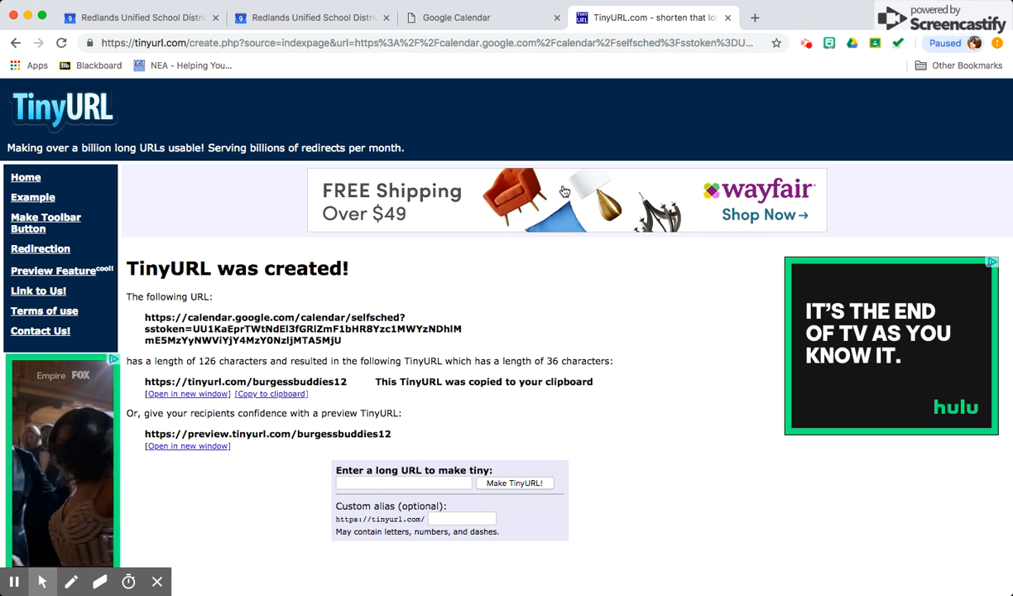
Step: Open Google Drive in a new tab and open the "Parent teacher conference How to.." drawing
{"action": "left_click", "coordinate": [755, 15]}
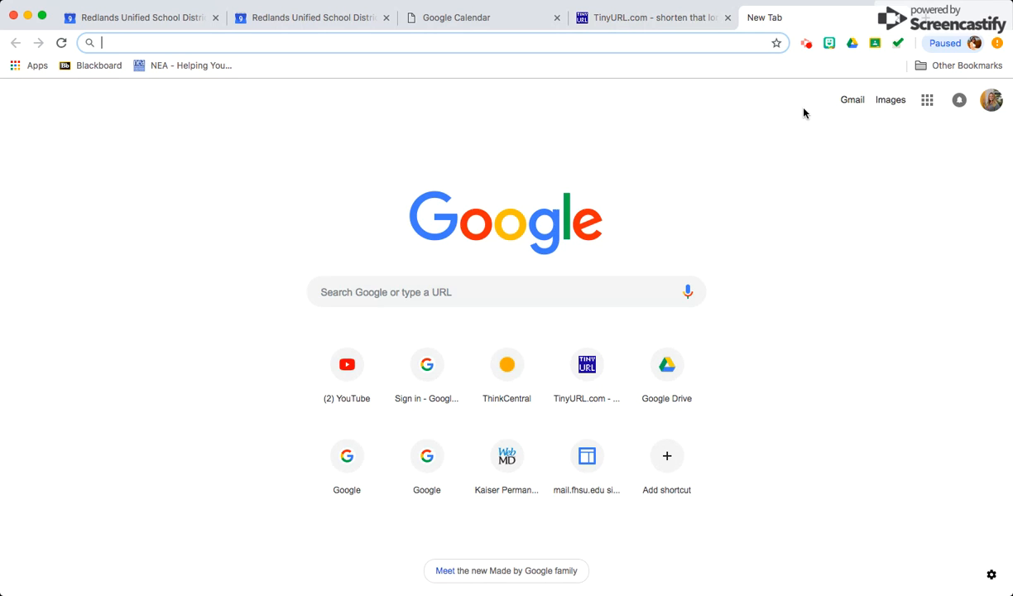
{"action": "left_click", "coordinate": [923, 100]}
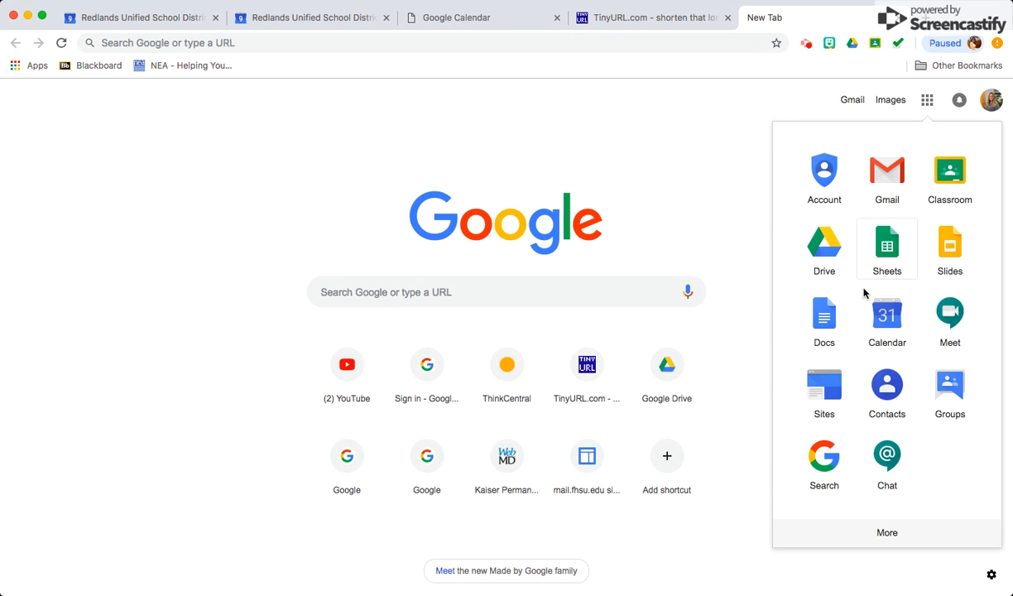
{"action": "left_click", "coordinate": [830, 242]}
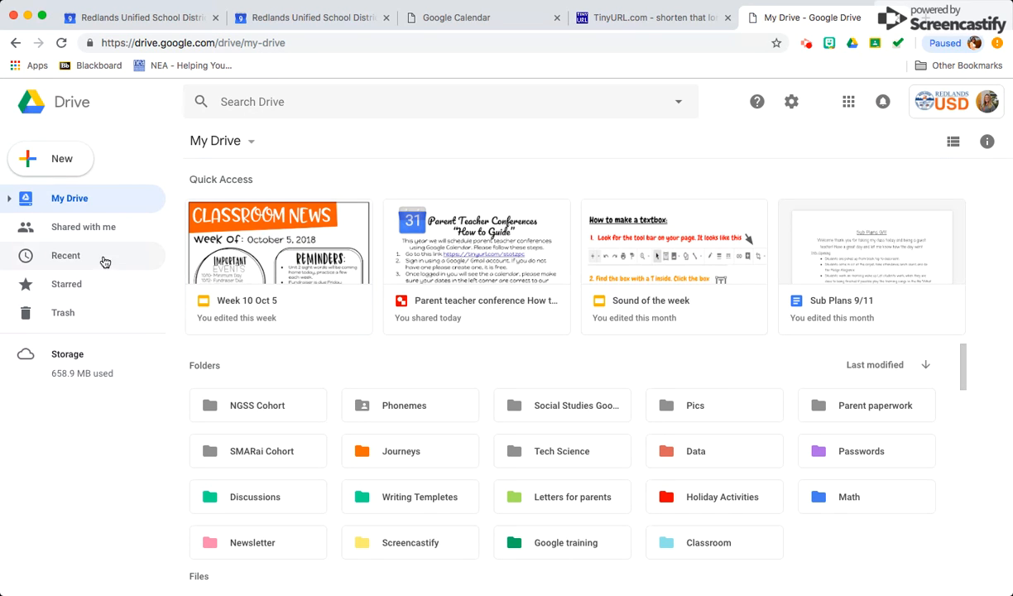
{"action": "double_click", "coordinate": [414, 286]}
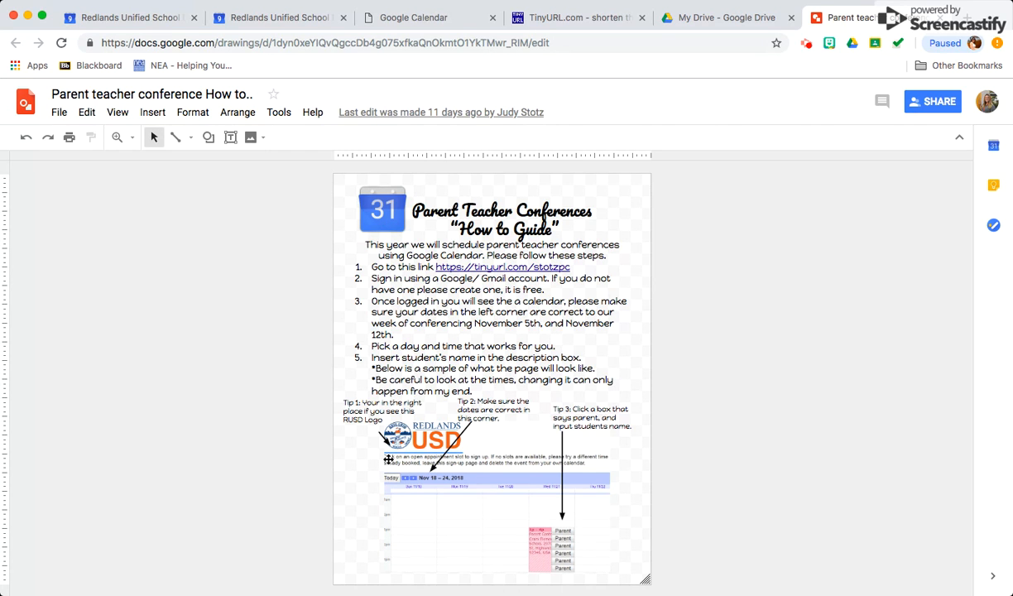
Step: Make a copy of the drawing named with the teacher's surname plus "How to Teacher Conferences" and close the original drawing
{"action": "left_click", "coordinate": [59, 114]}
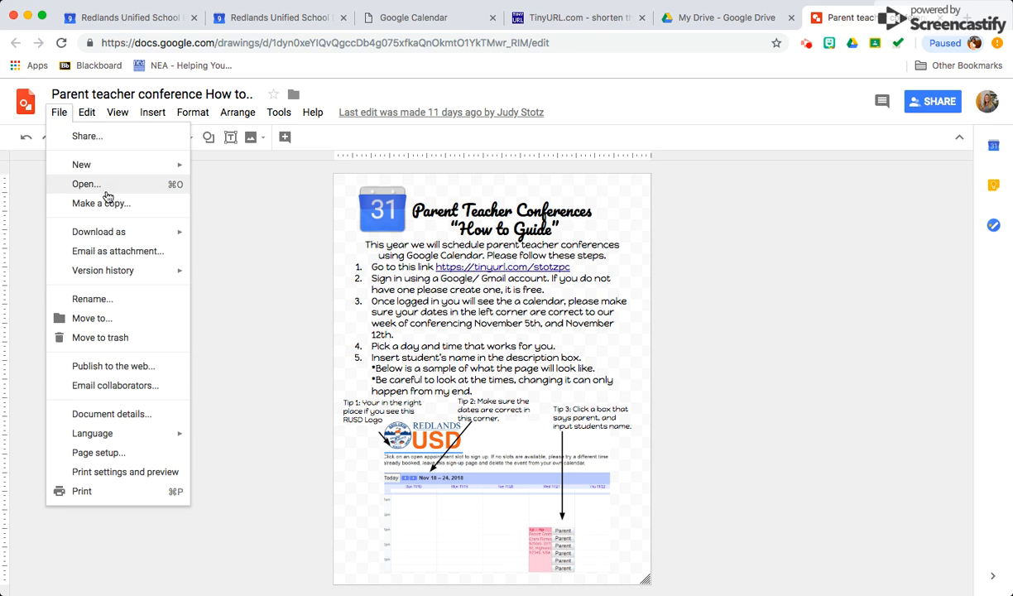
{"action": "left_click", "coordinate": [108, 207]}
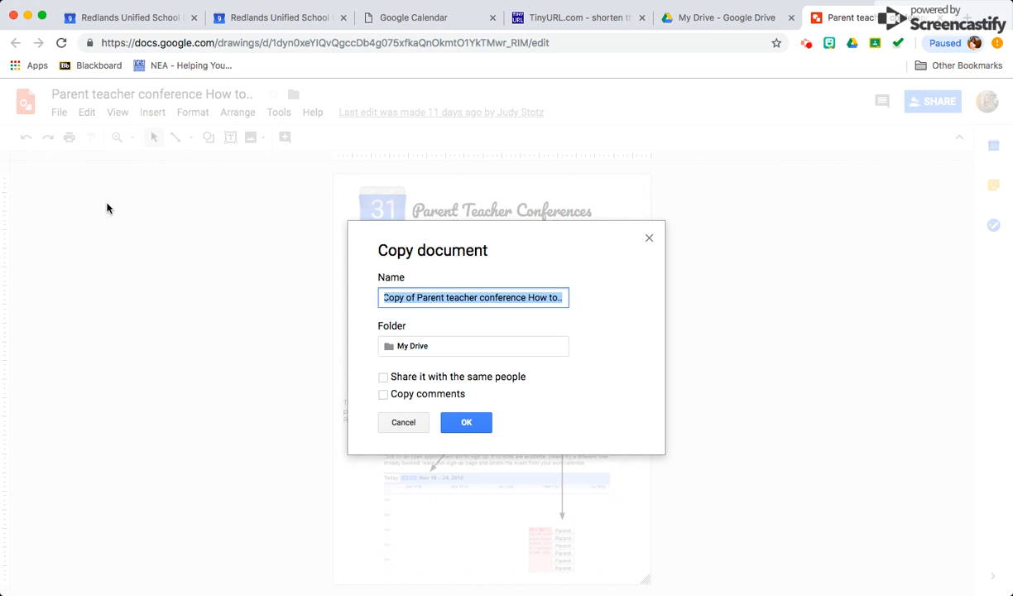
{"action": "type", "text": "Burge"}
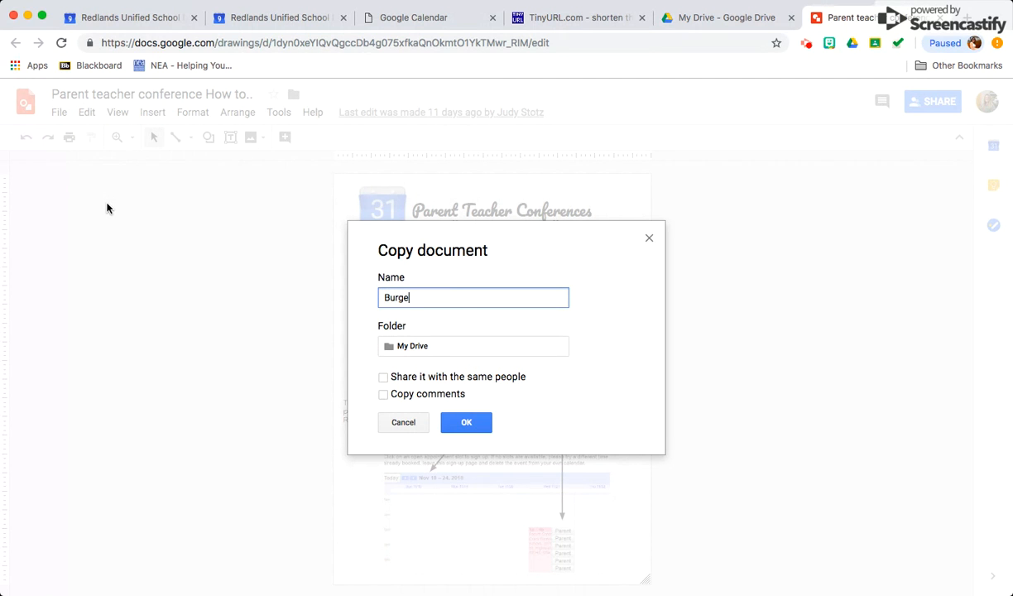
{"action": "type", "text": "ss How to Teacher Confe"}
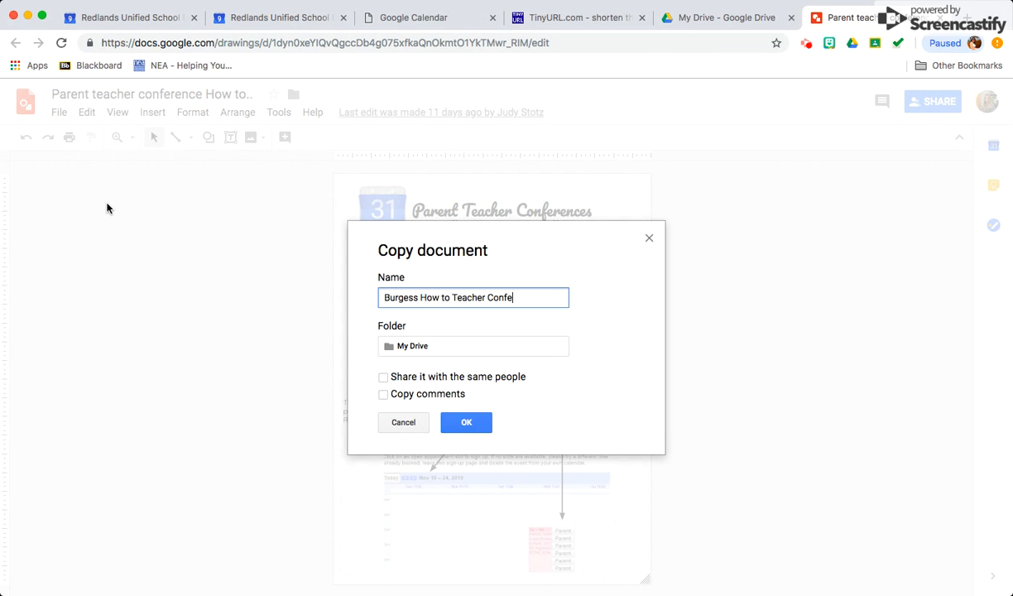
{"action": "type", "text": "rences"}
{"action": "left_click", "coordinate": [464, 423]}
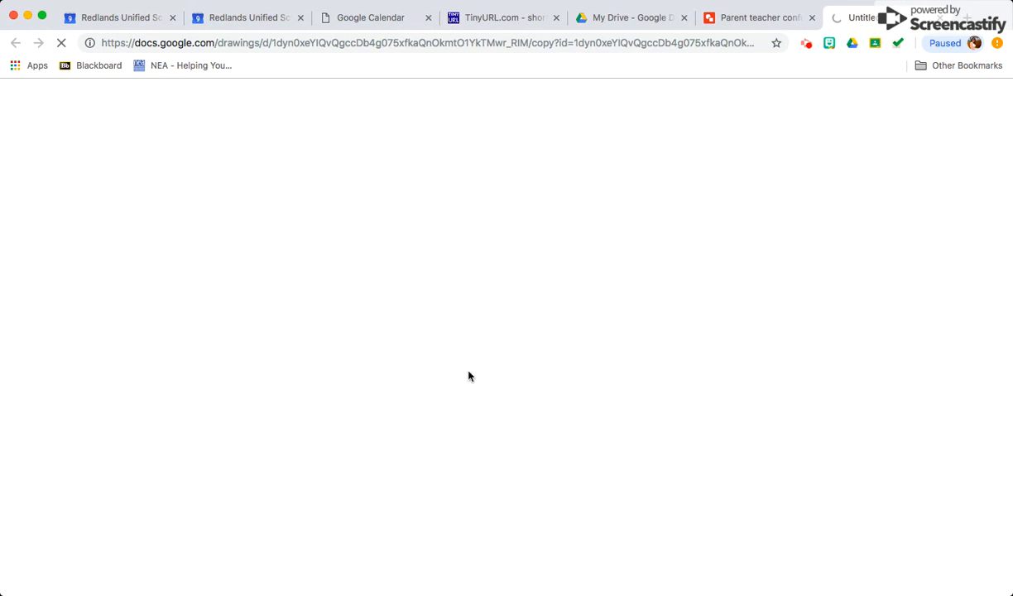
{"action": "left_click", "coordinate": [812, 17]}
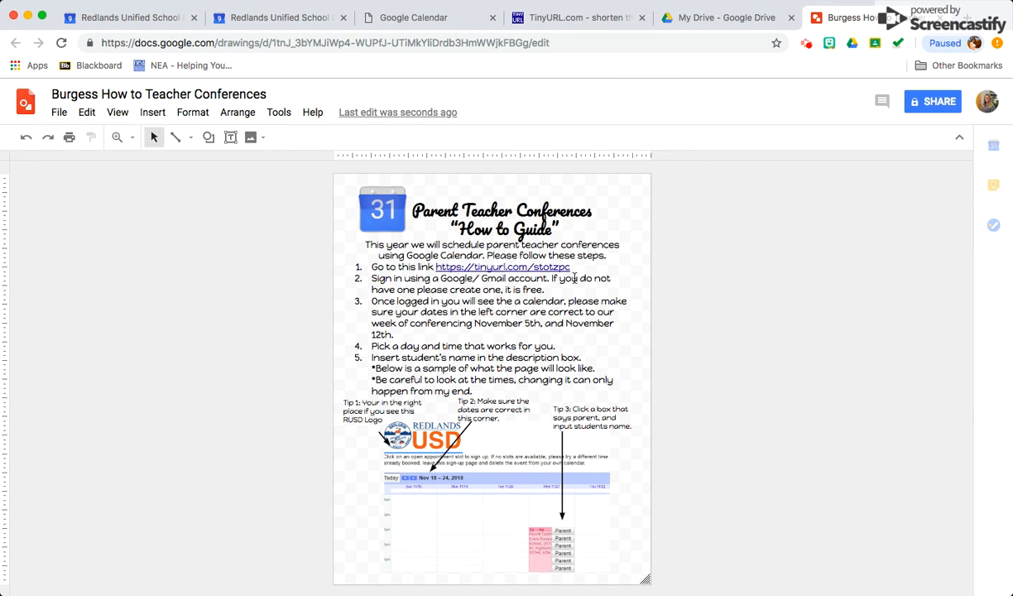
Step: Replace the link in item 1 of the guide with the copied TinyURL as a hyperlink, leaving no extra list item
{"action": "left_click_drag", "start_coordinate": [571, 268], "coordinate": [434, 263]}
{"action": "key", "text": "BackSpace"}
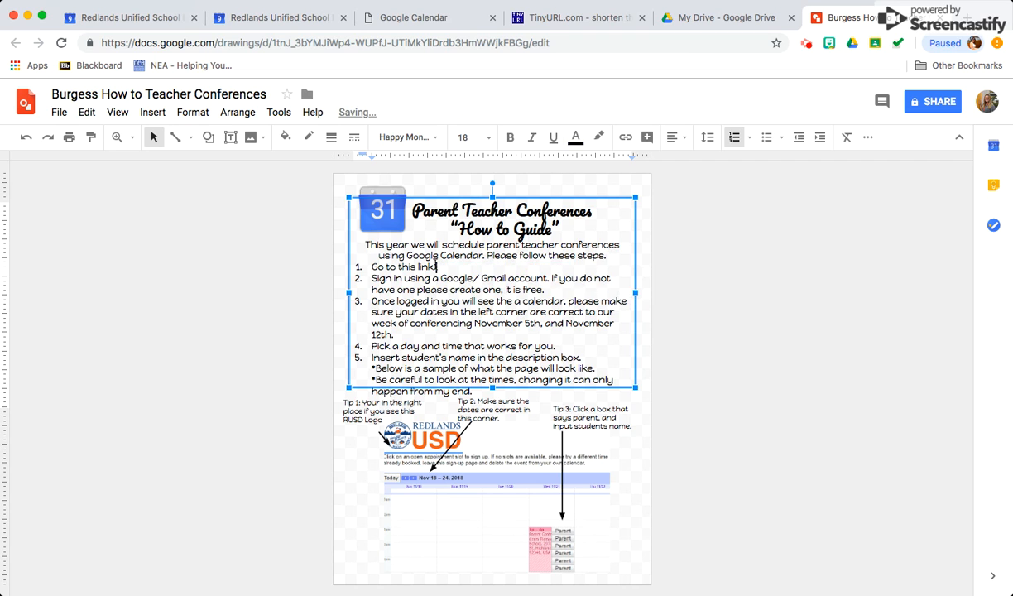
{"action": "key", "text": "super+v"}
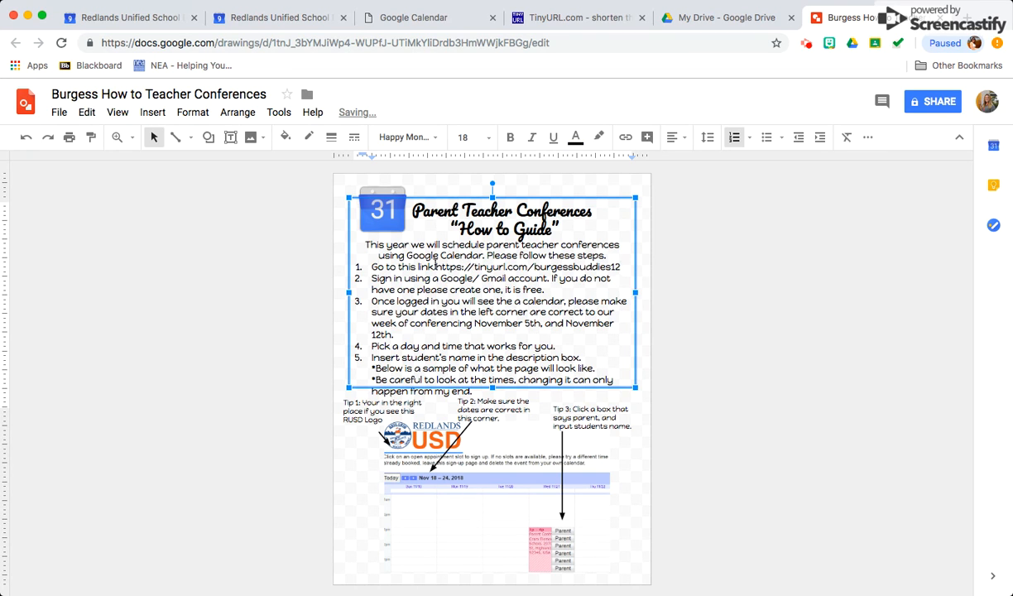
{"action": "key", "text": "Return"}
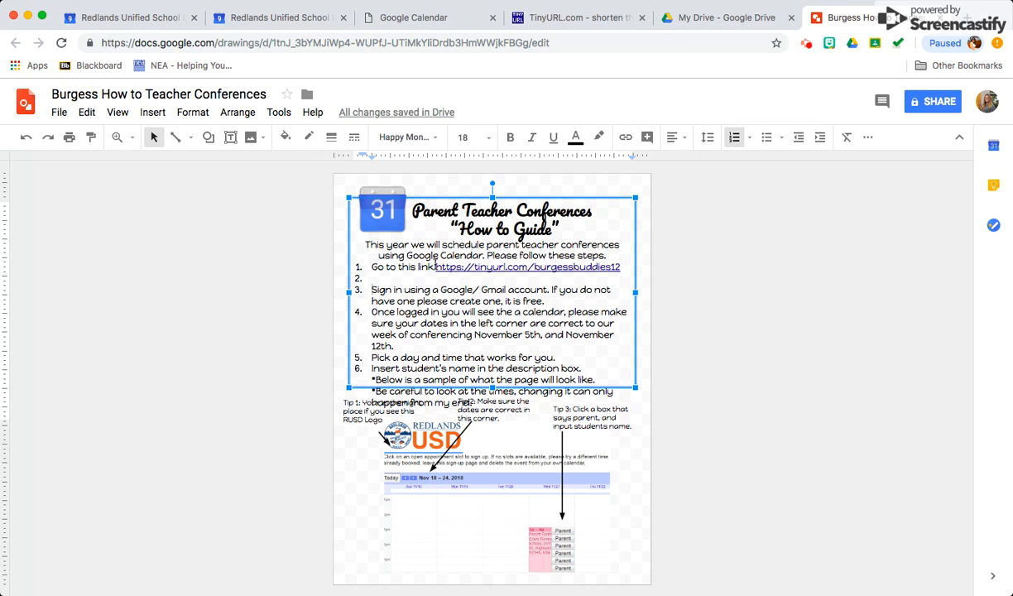
{"action": "key", "text": "Delete"}
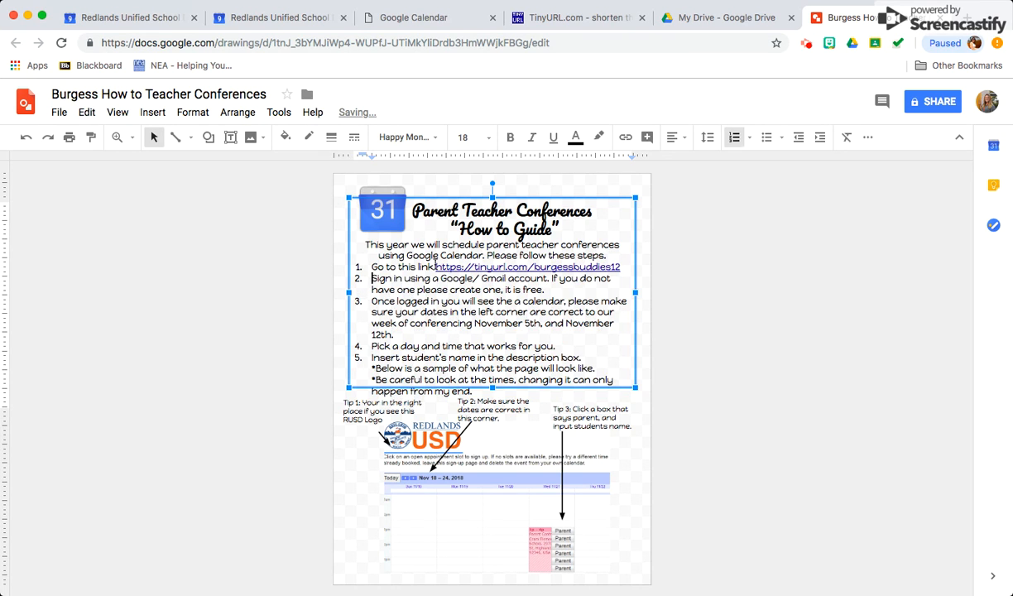